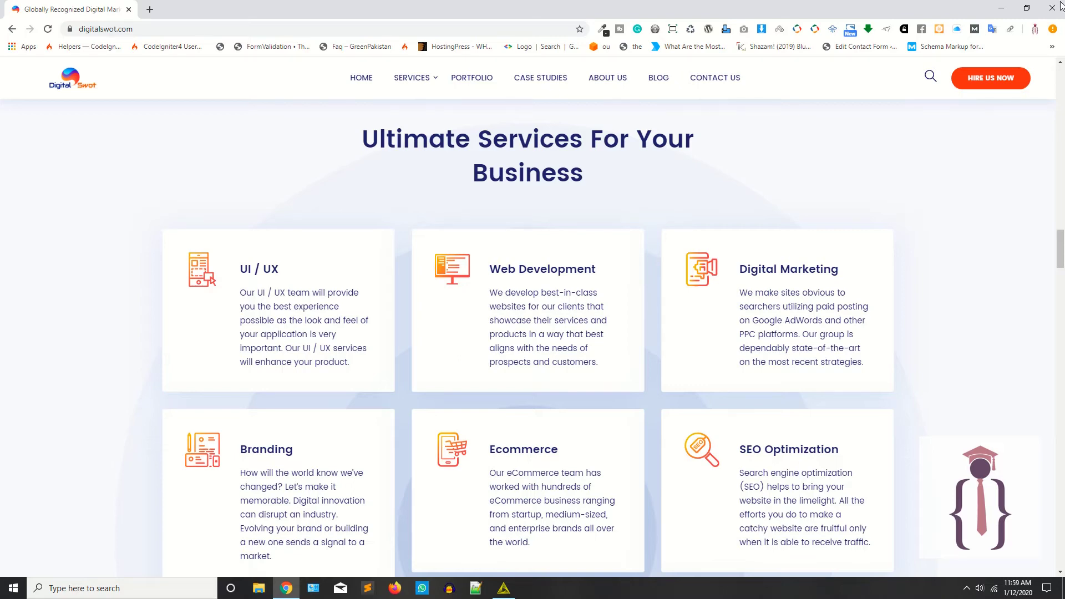
# Switch from Google Chrome to the KNIME Analytics Platform window.
pyautogui.hotkey('alt', 'Tab')
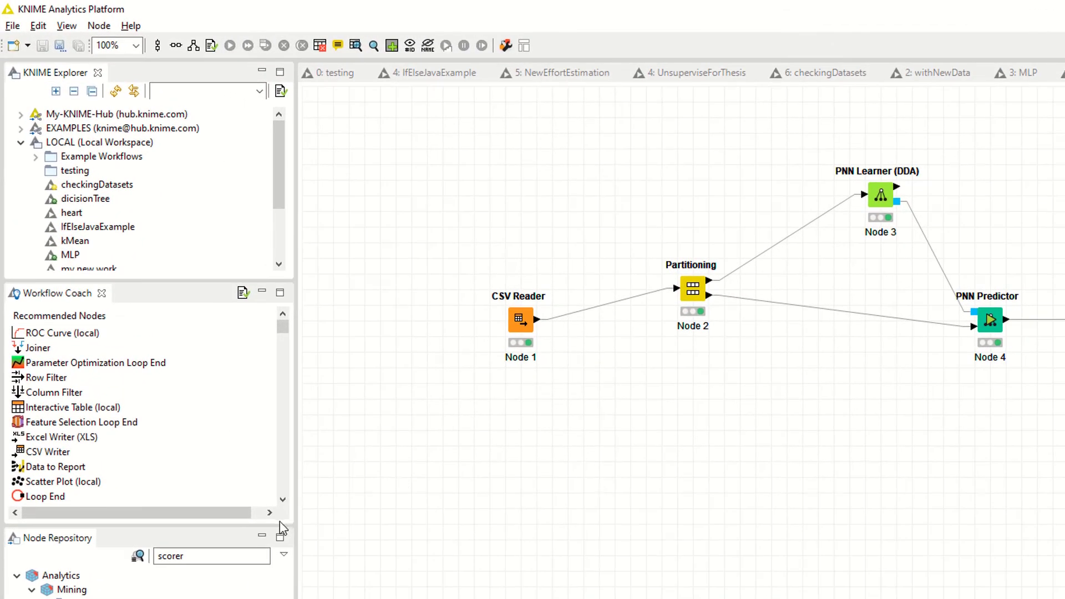
# Create a new KNIME workflow named SVM.
pyautogui.click(28, 46)
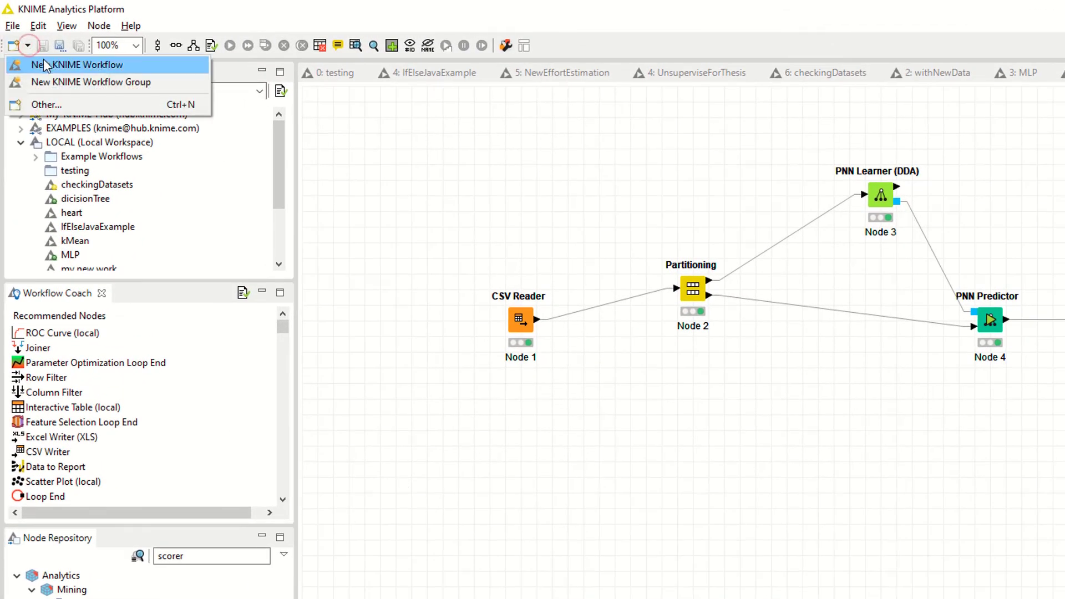
pyautogui.click(43, 62)
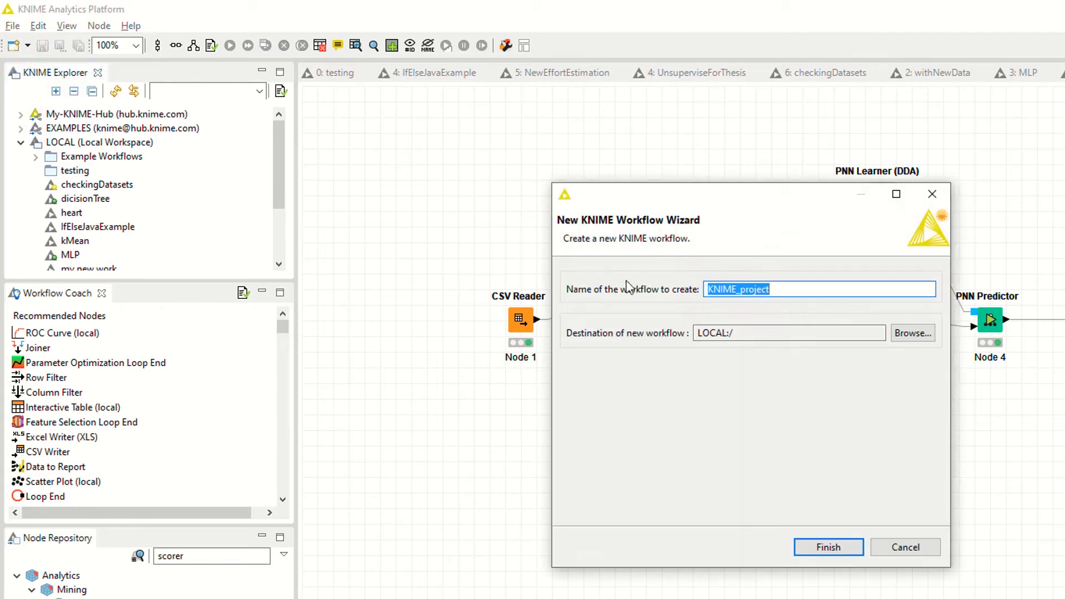
pyautogui.write('SV')
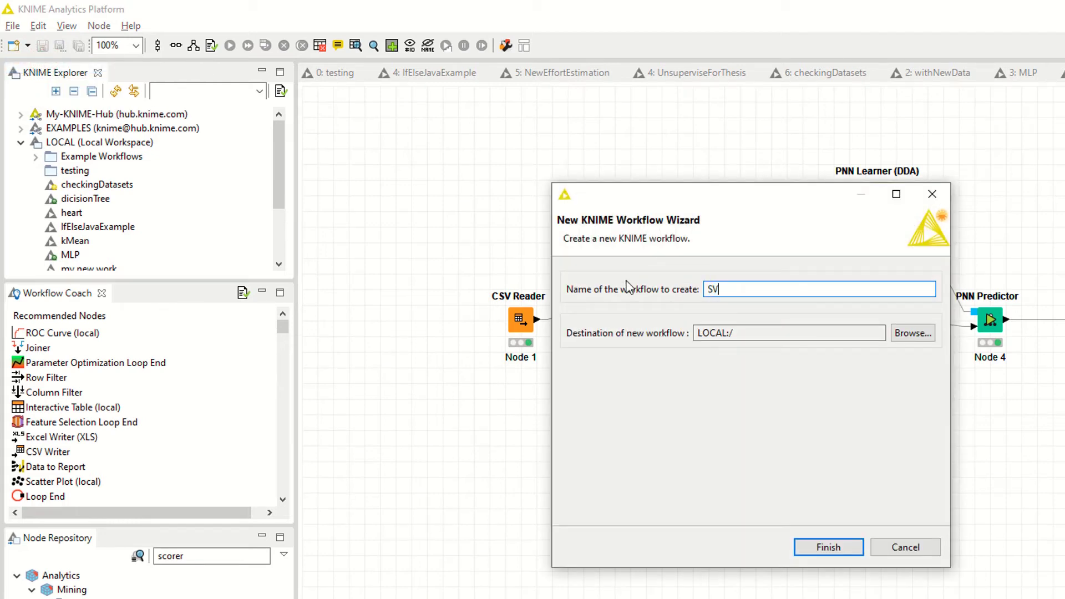
pyautogui.write('M')
pyautogui.click(807, 549)
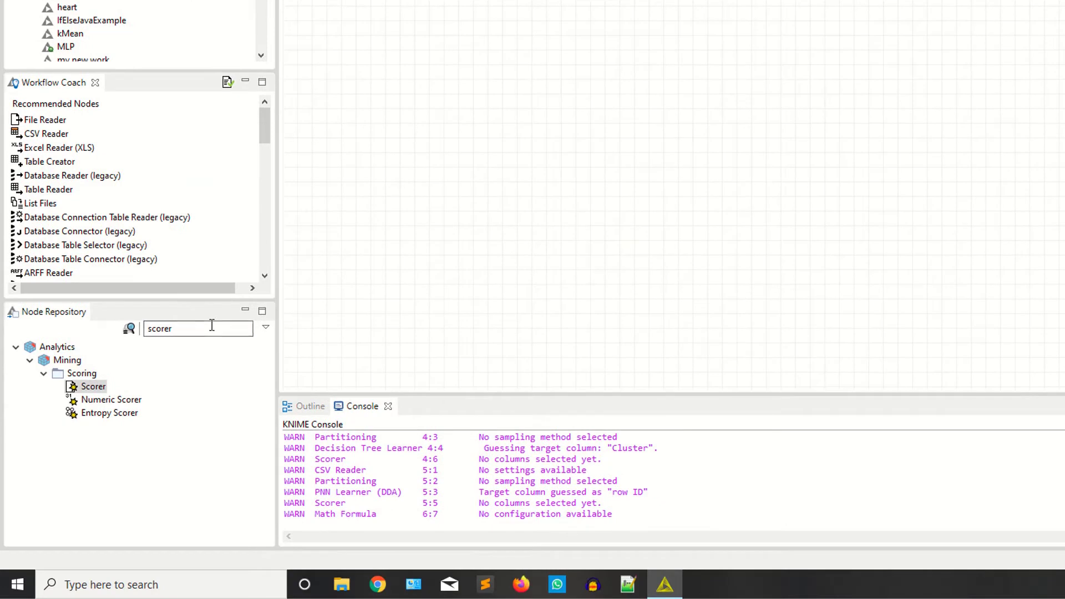
# Search the Node Repository for 'reader' and place a CSV Reader node on the canvas.
pyautogui.click(211, 325)
pyautogui.hotkey('ctrl', 'a')
pyautogui.press('BackSpace')
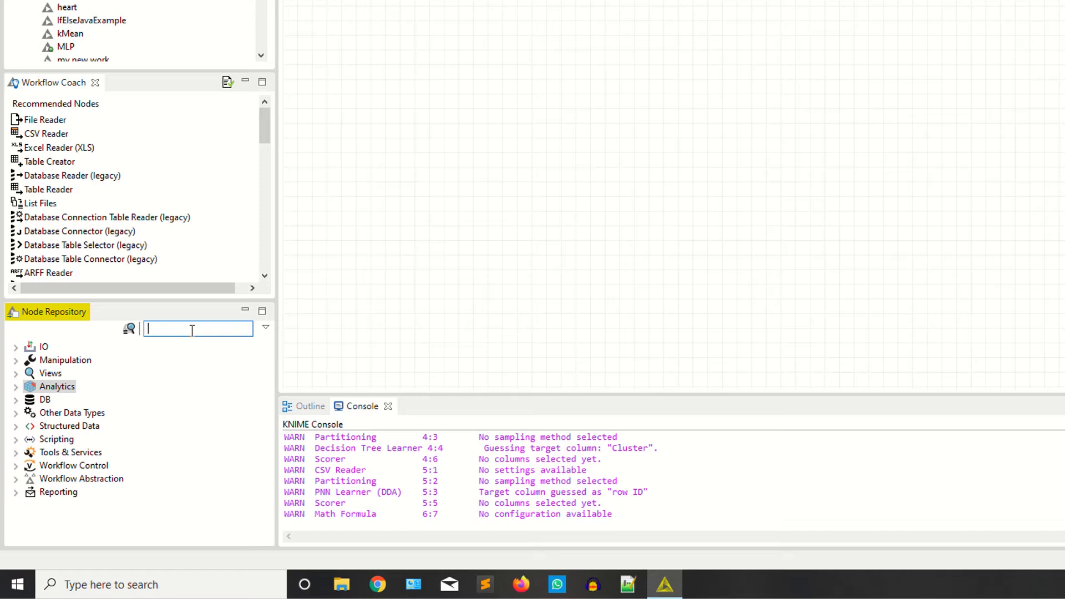
pyautogui.write('data')
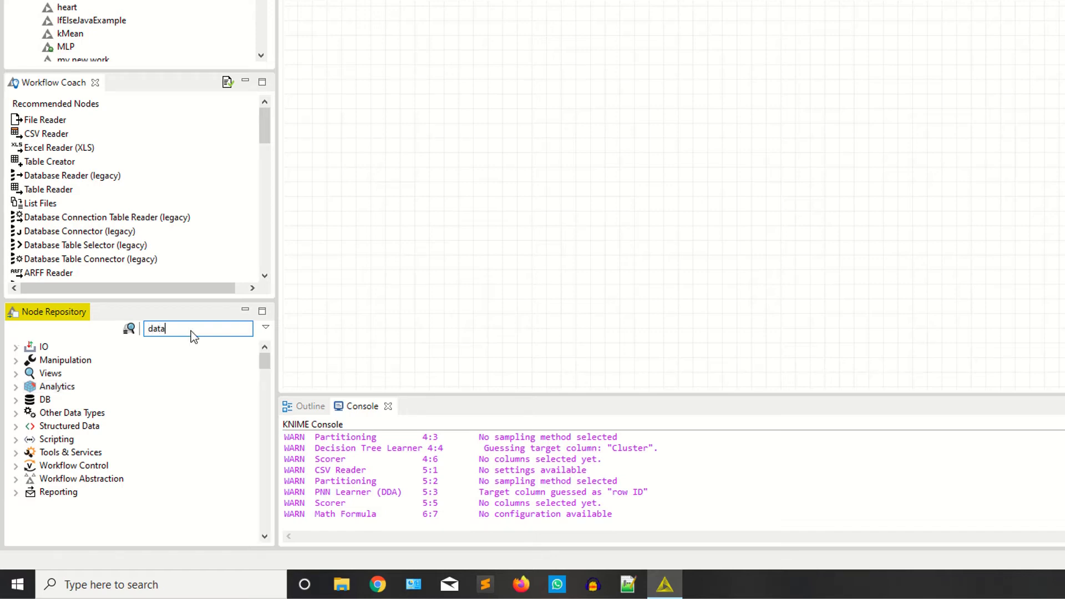
pyautogui.press('BackSpace')
pyautogui.press('BackSpace')
pyautogui.press('BackSpace')
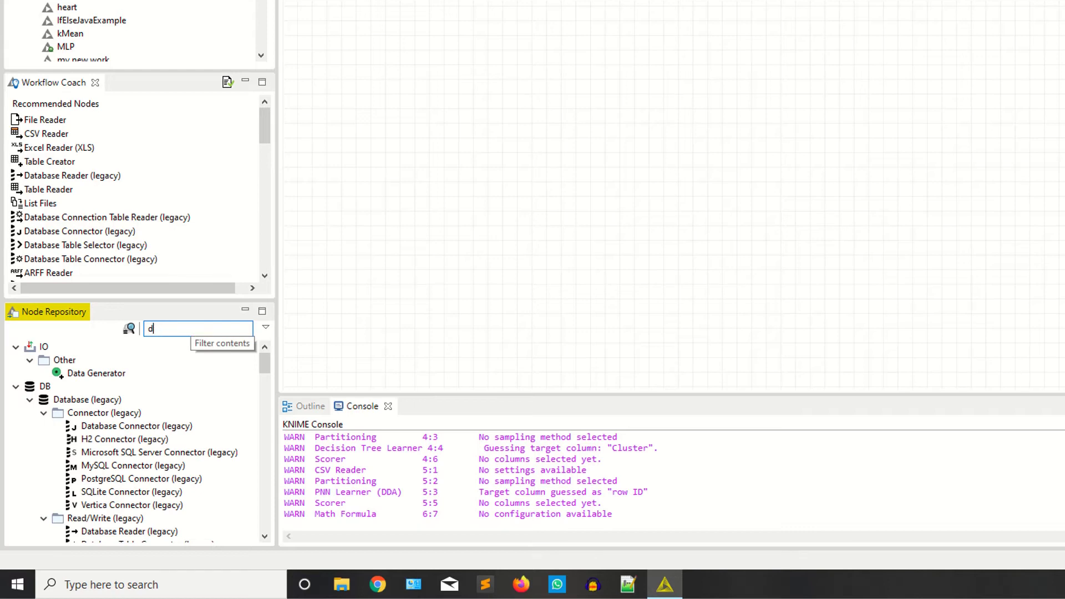
pyautogui.press('BackSpace')
pyautogui.write('reader')
pyautogui.moveTo(91, 413); pyautogui.dragTo(549, 56)
pyautogui.moveTo(449, 104); pyautogui.dragTo(449, 104)
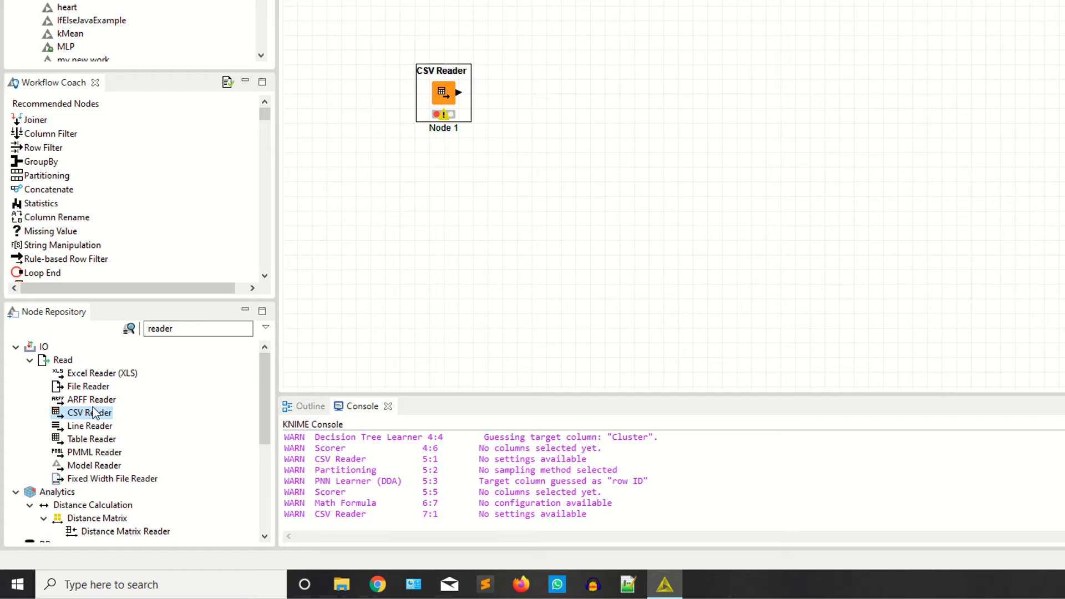
# Configure the CSV Reader to read AfterClustringDataSet.csv from the k-mean cluster folder.
pyautogui.rightClick(441, 95)
pyautogui.click(460, 106)
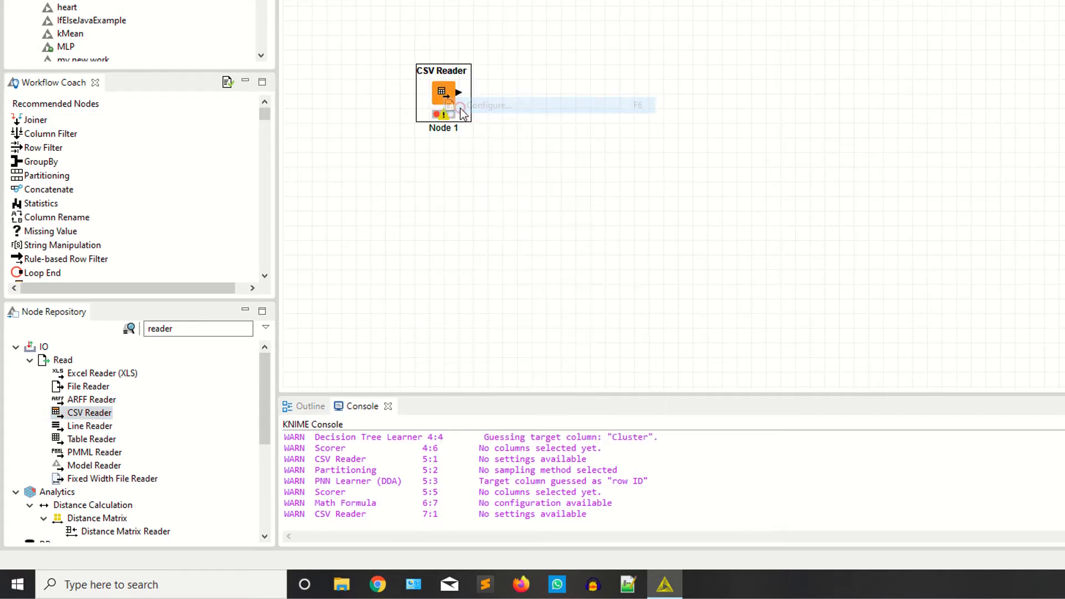
pyautogui.click(802, 81)
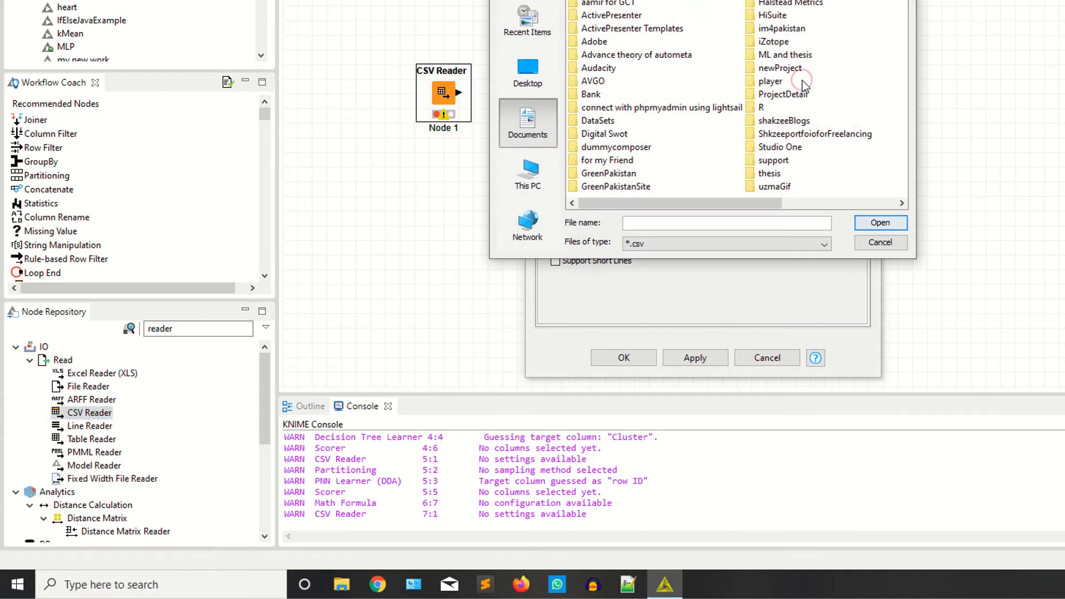
pyautogui.click(771, 173)
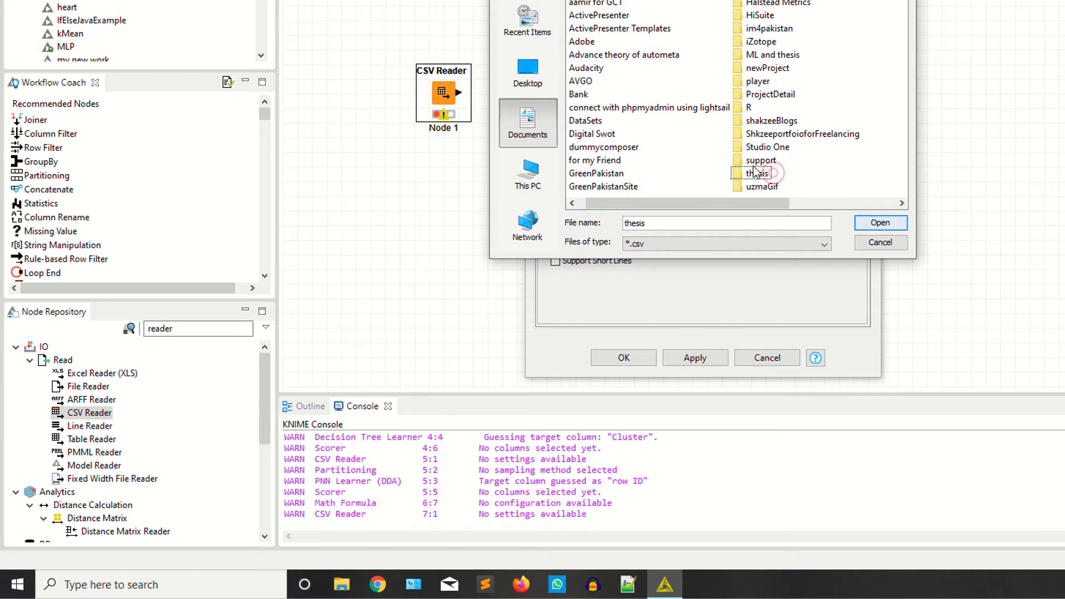
pyautogui.doubleClick(755, 173)
pyautogui.doubleClick(593, 159)
pyautogui.doubleClick(588, 28)
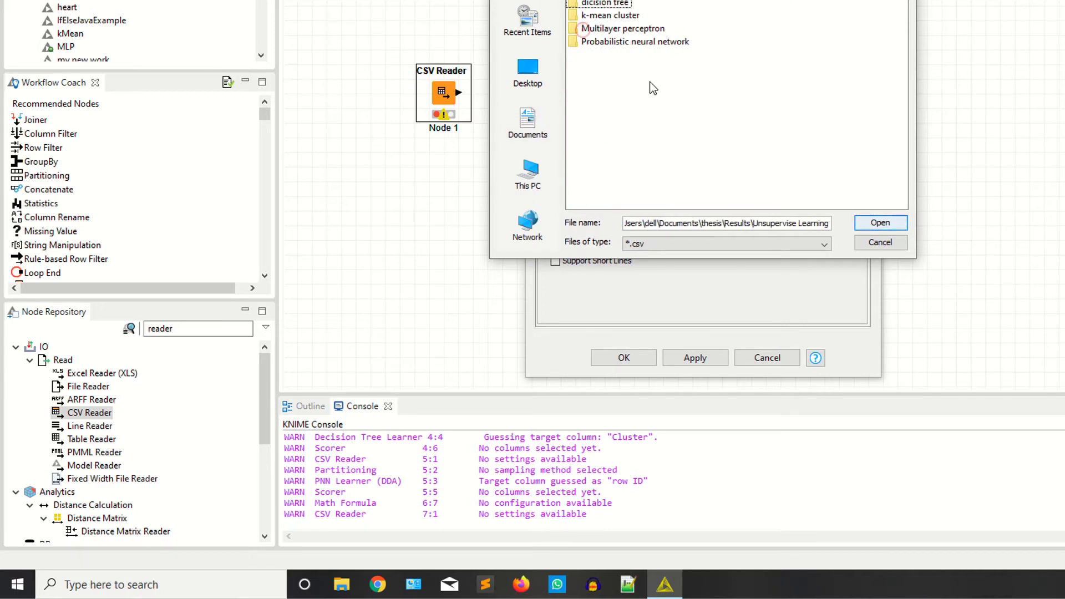
pyautogui.doubleClick(607, 16)
pyautogui.click(595, 4)
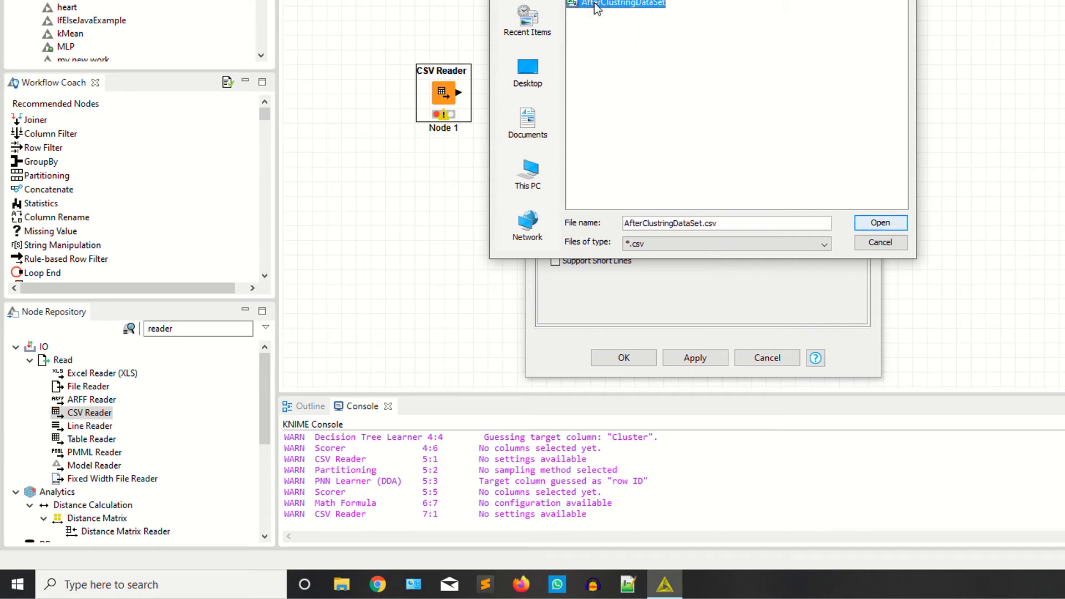
pyautogui.doubleClick(596, 4)
pyautogui.click(665, 229)
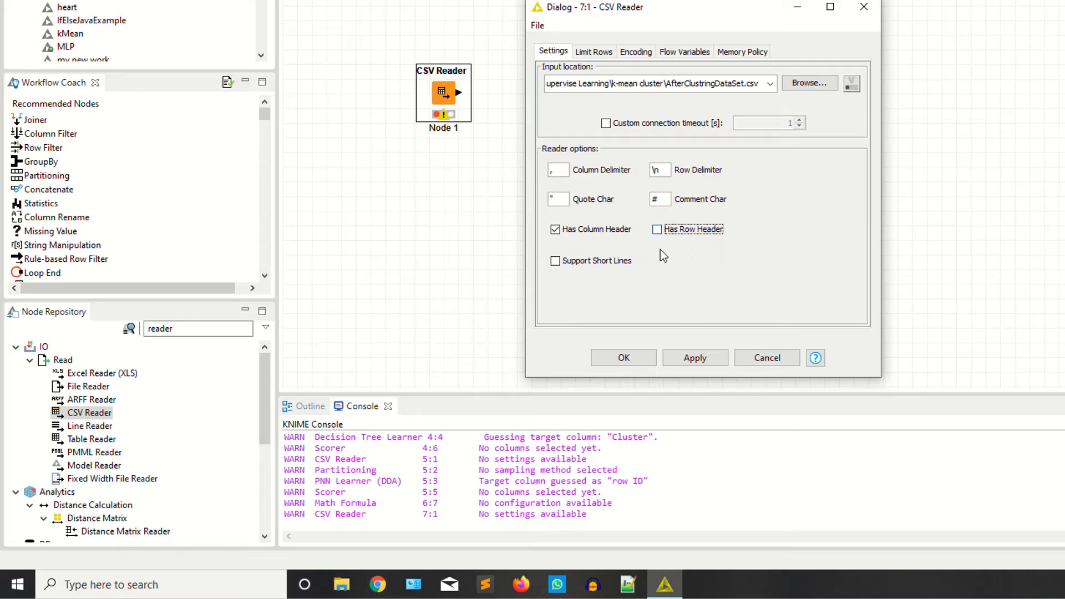
pyautogui.click(637, 351)
# Execute the CSV Reader and view its 100-row, 9-column output table.
pyautogui.rightClick(443, 89)
pyautogui.click(482, 117)
pyautogui.rightClick(447, 101)
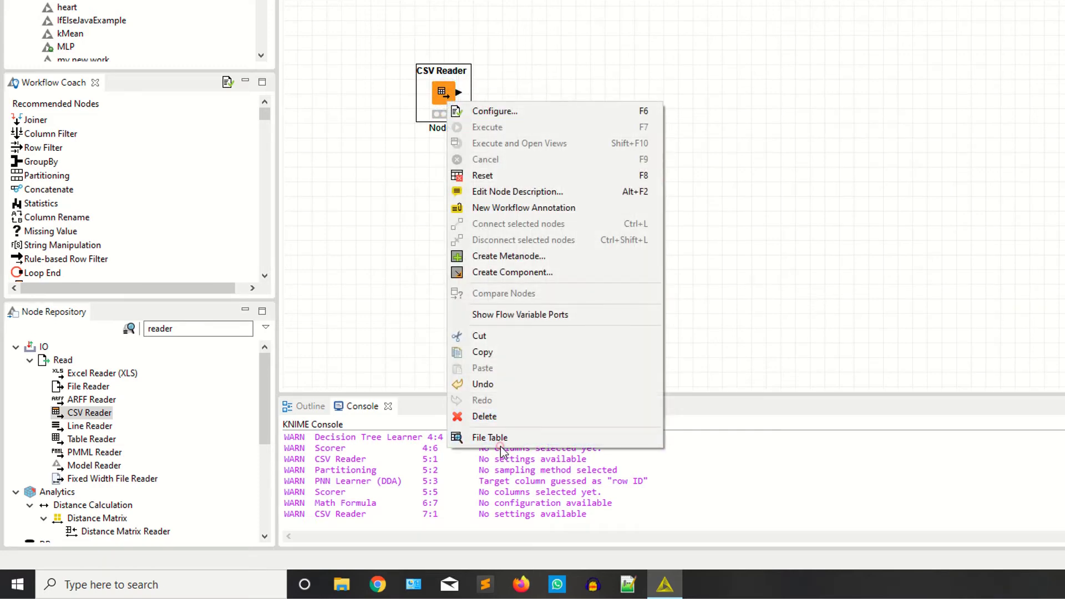
pyautogui.click(494, 438)
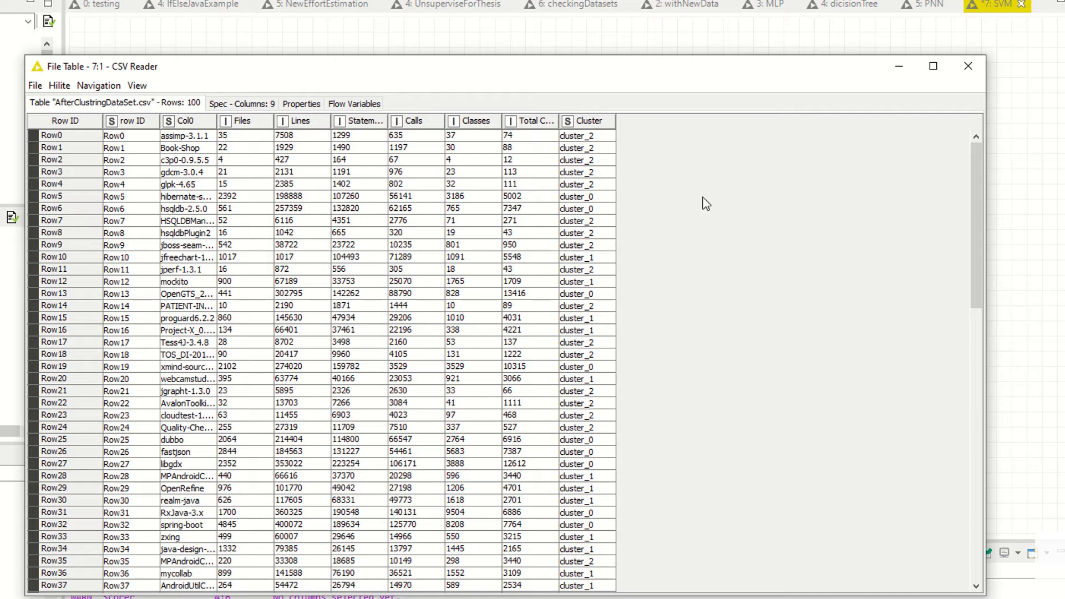
# Add a Partitioning node and connect the CSV Reader output to it.
pyautogui.click(967, 68)
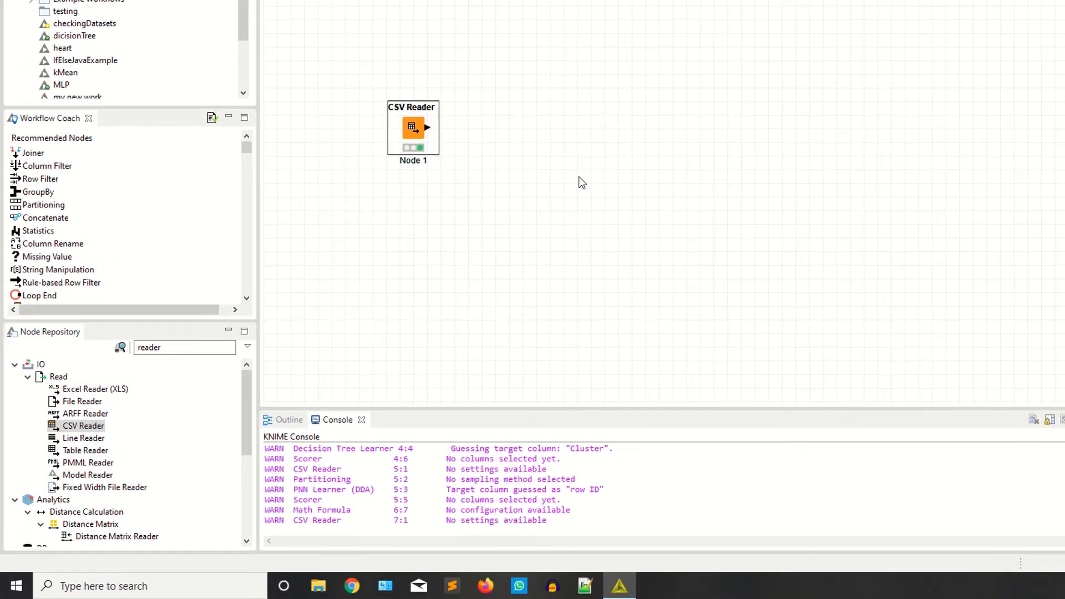
pyautogui.doubleClick(176, 349)
pyautogui.write('pa')
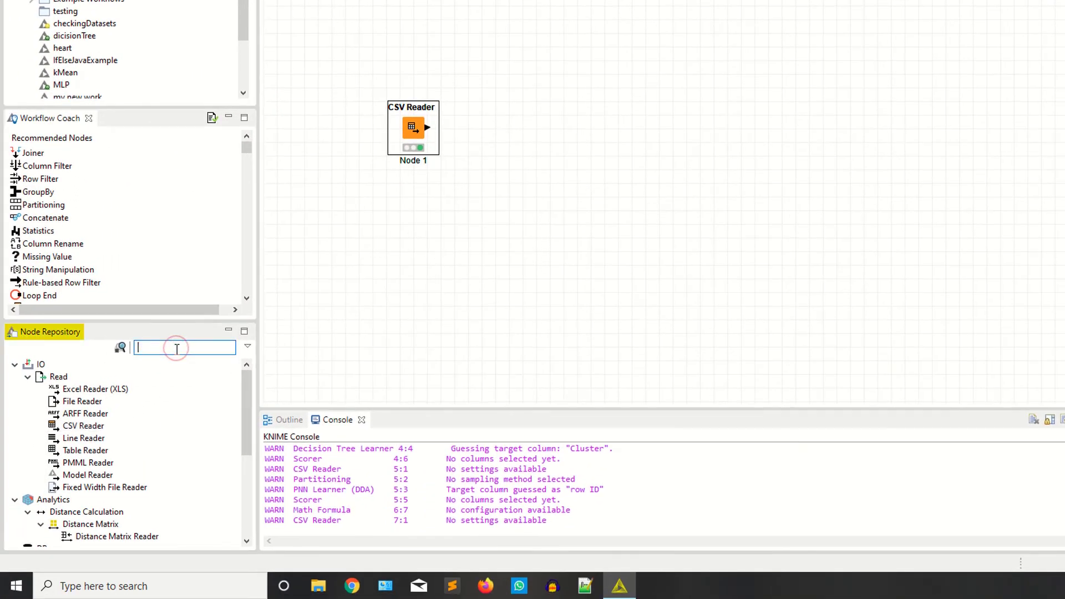
pyautogui.write('rti')
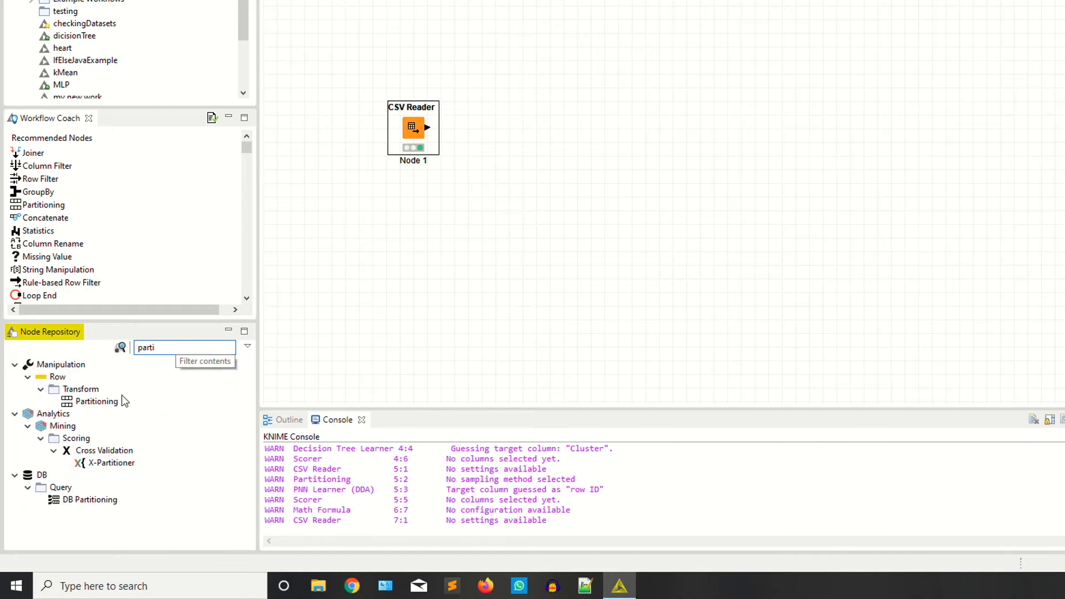
pyautogui.moveTo(94, 402); pyautogui.dragTo(534, 109)
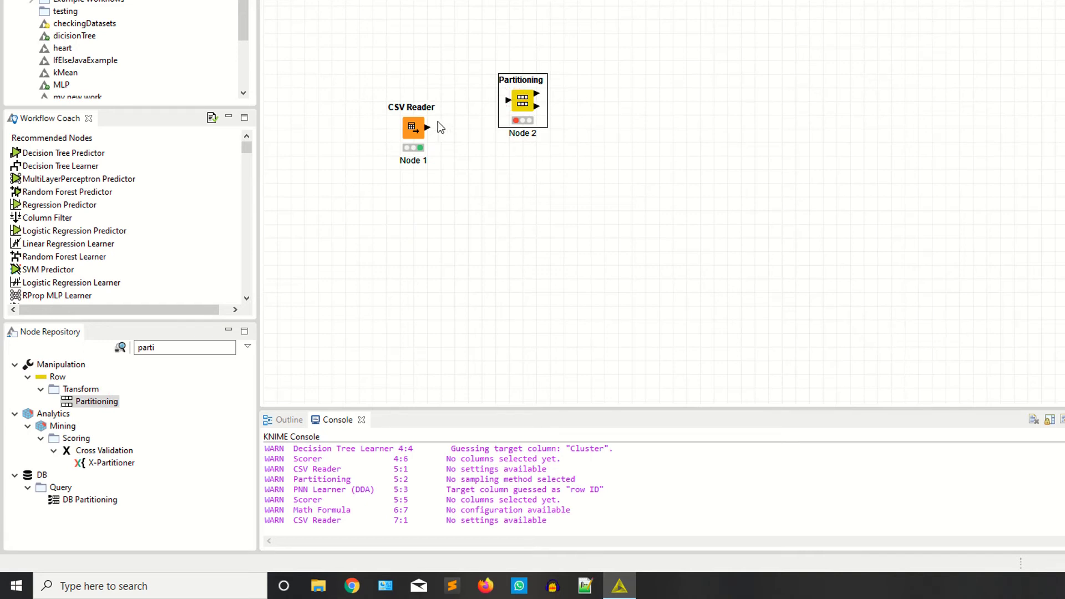
pyautogui.moveTo(427, 128); pyautogui.dragTo(524, 105)
# Set the first partition to Relative 80% and execute the Partitioning node.
pyautogui.rightClick(524, 104)
pyautogui.click(541, 105)
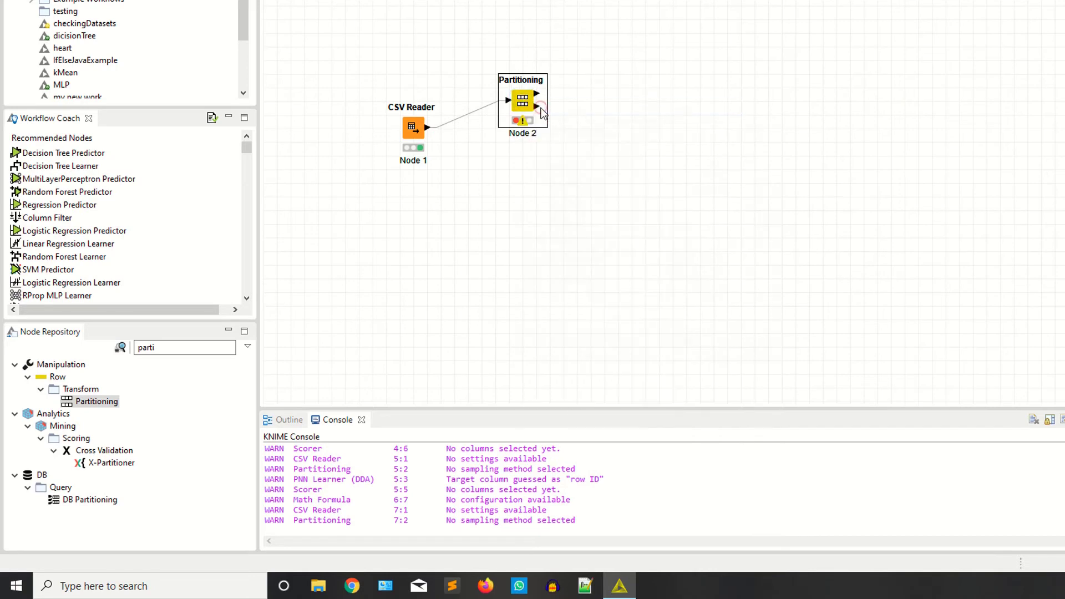
pyautogui.click(560, 183)
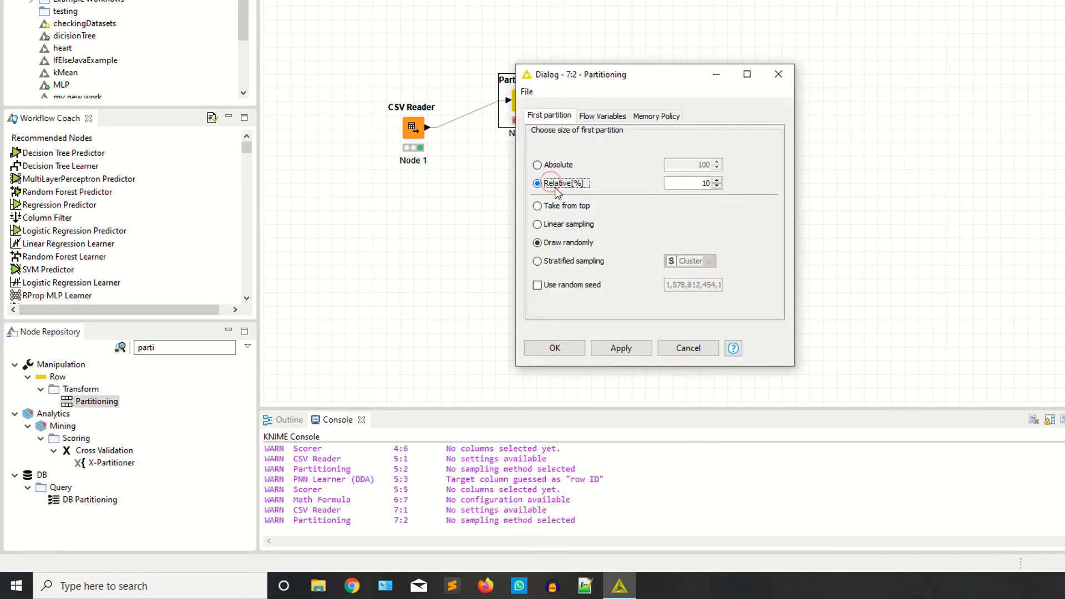
pyautogui.moveTo(700, 183); pyautogui.dragTo(722, 182)
pyautogui.write('80')
pyautogui.click(619, 348)
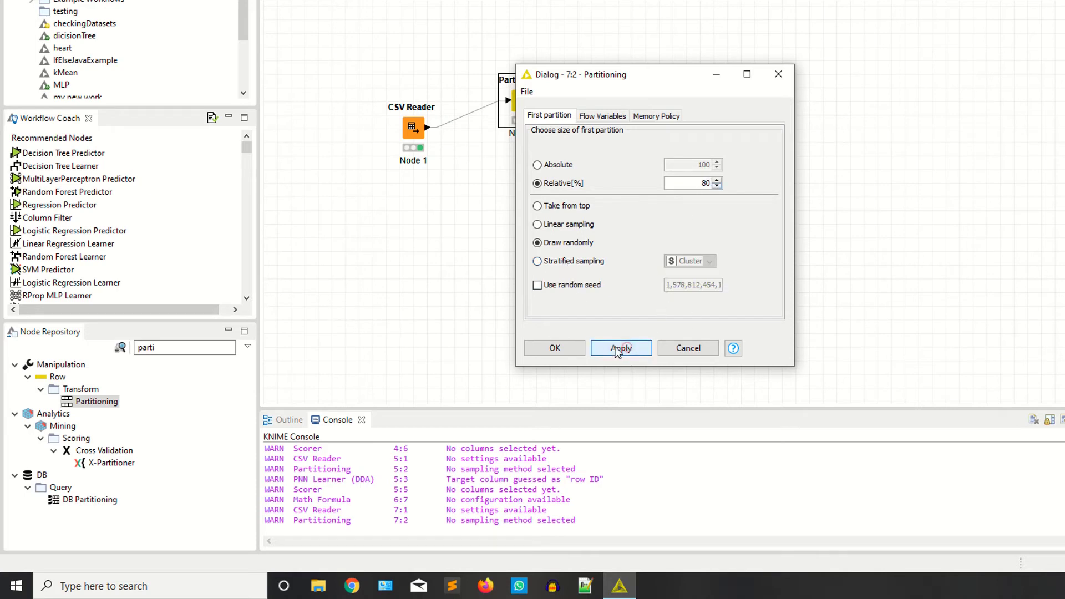
pyautogui.click(554, 348)
pyautogui.rightClick(531, 98)
pyautogui.click(555, 120)
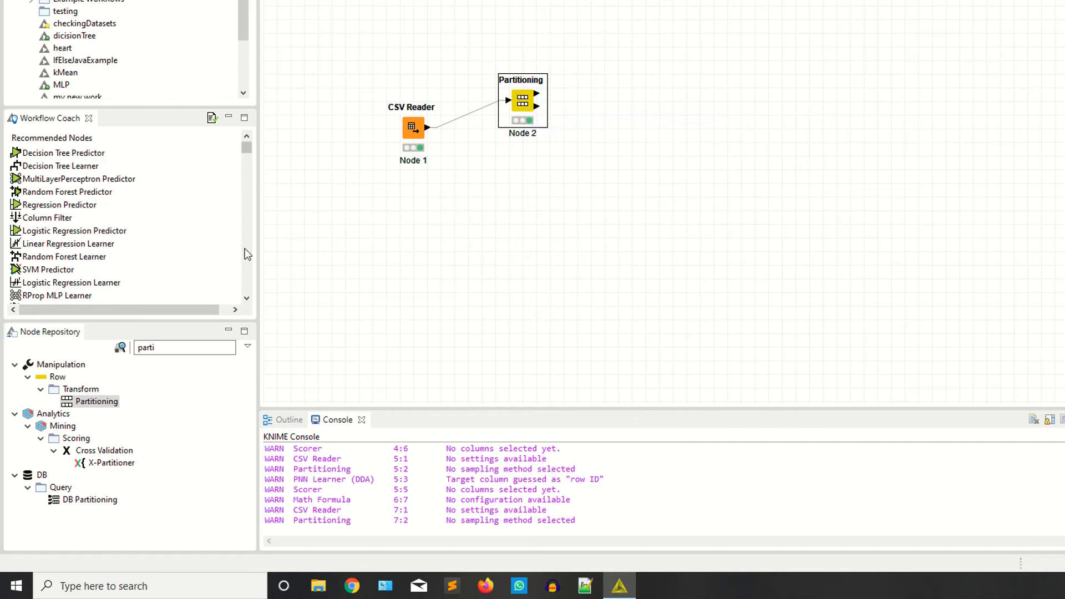
# Add SVM Learner and SVM Predictor nodes found by searching 'svm'.
pyautogui.click(170, 347)
pyautogui.doubleClick(171, 348)
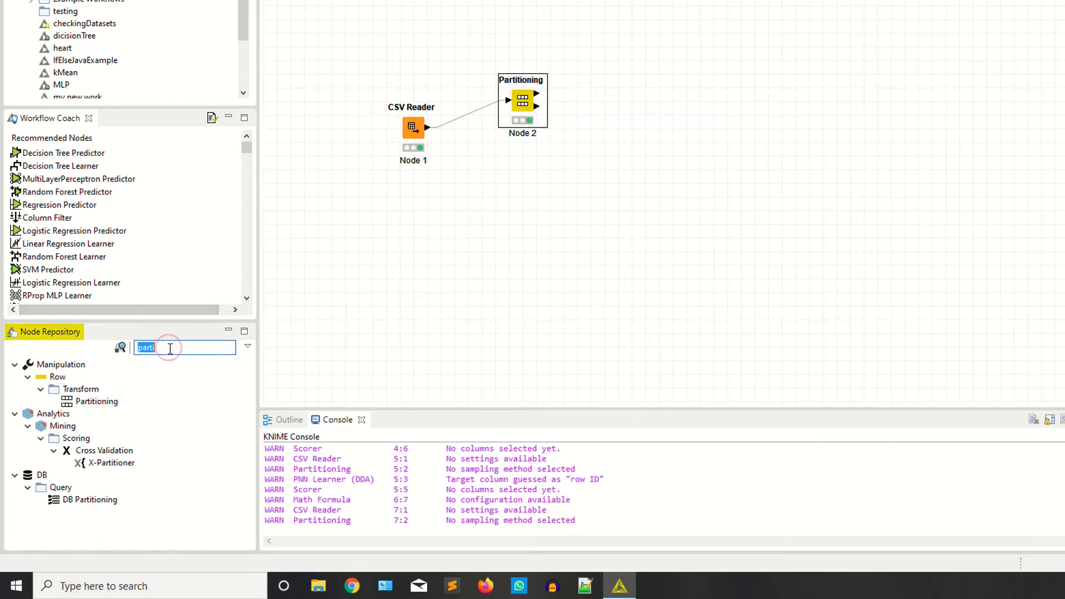
pyautogui.press('BackSpace')
pyautogui.write('sv')
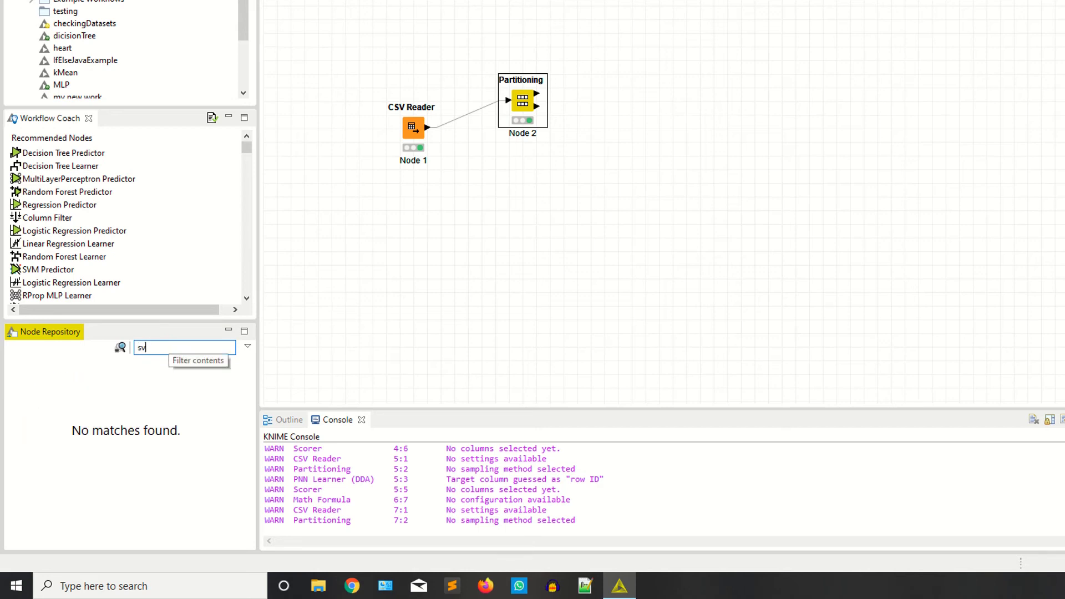
pyautogui.write('m')
pyautogui.moveTo(106, 401); pyautogui.dragTo(660, 51)
pyautogui.moveTo(93, 414); pyautogui.dragTo(752, 158)
# Wire the first partition to SVM Learner, and the second partition and learner model to SVM Predictor.
pyautogui.moveTo(536, 93); pyautogui.dragTo(643, 45)
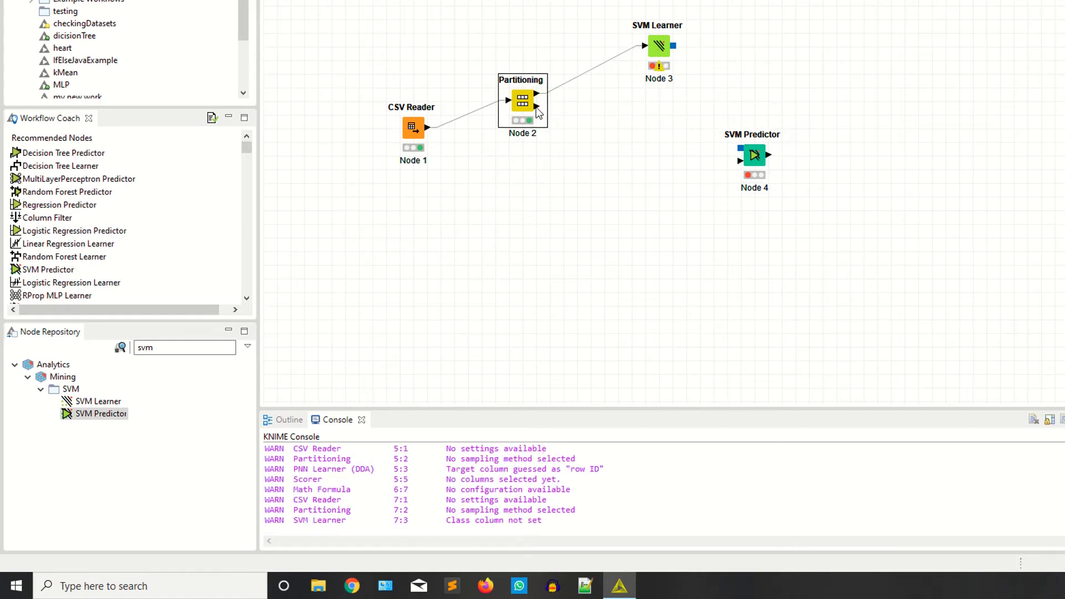
pyautogui.moveTo(537, 106); pyautogui.dragTo(740, 161)
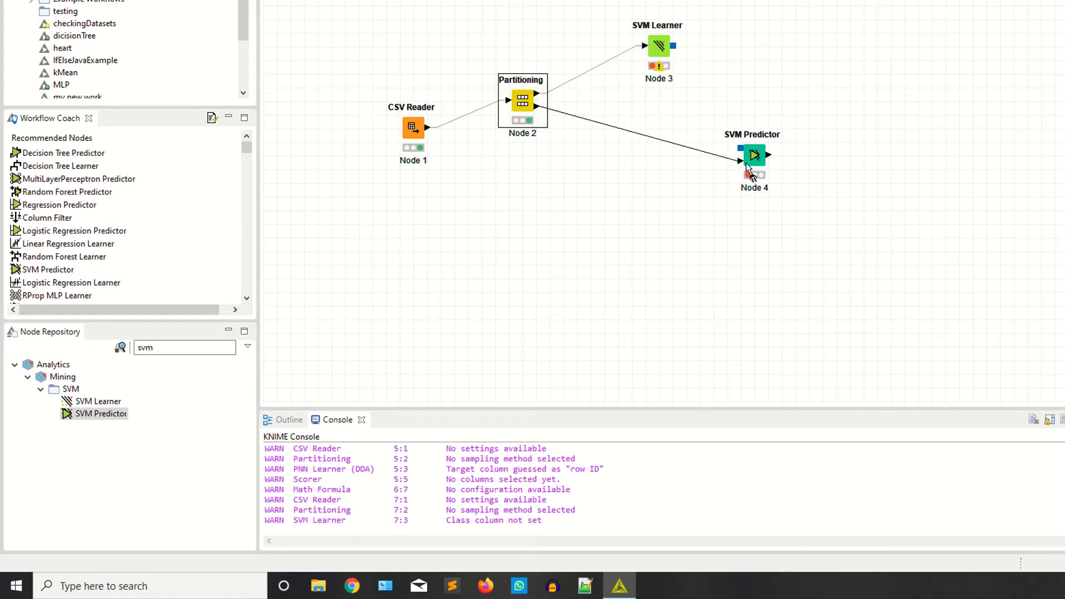
pyautogui.moveTo(676, 49); pyautogui.dragTo(744, 146)
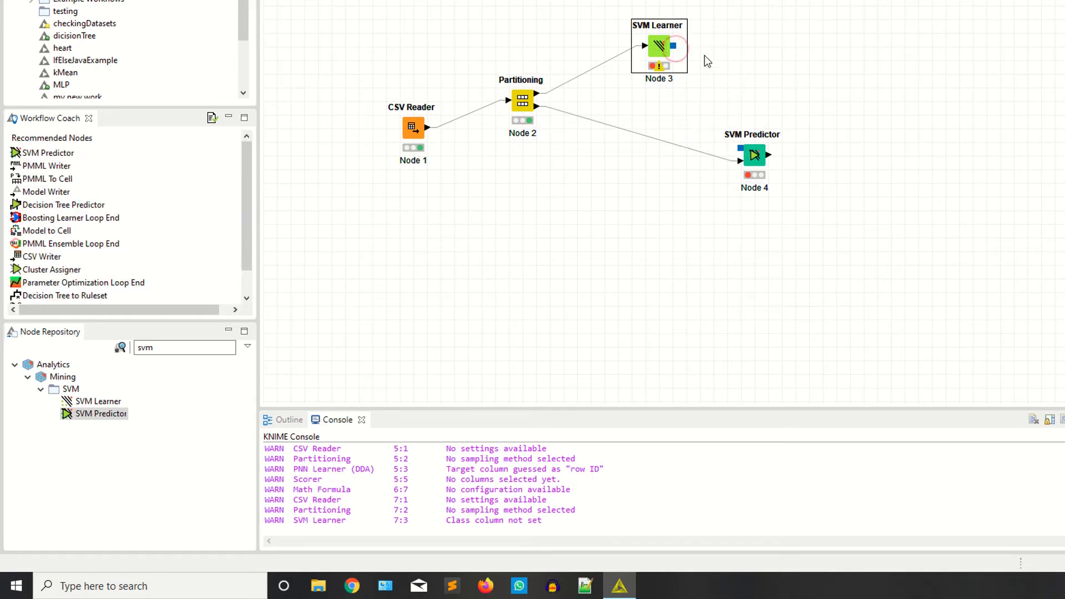
pyautogui.moveTo(674, 46); pyautogui.dragTo(704, 182)
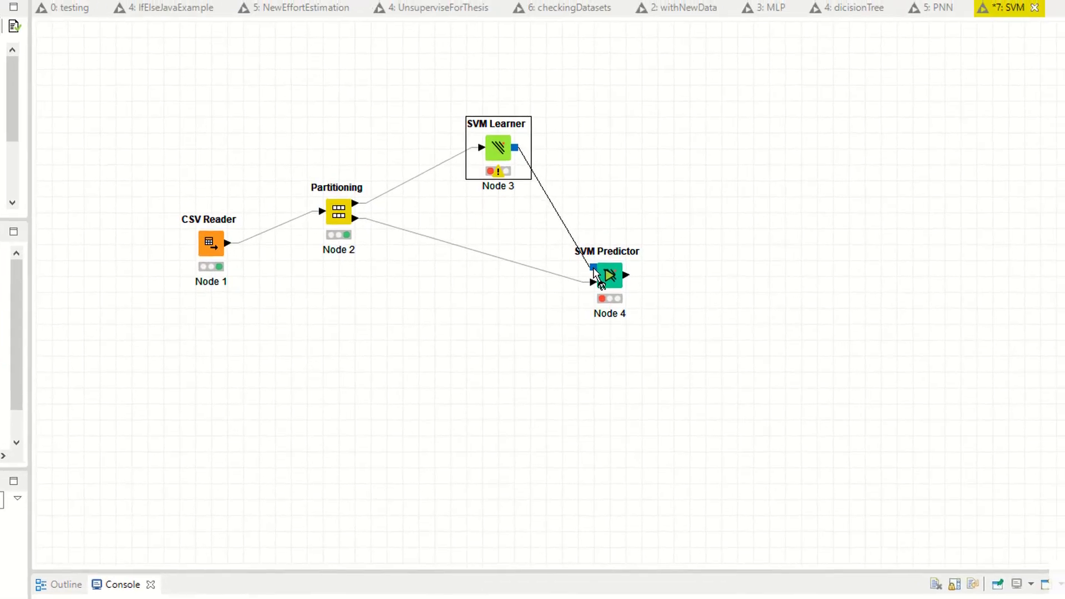
pyautogui.rightClick(625, 68)
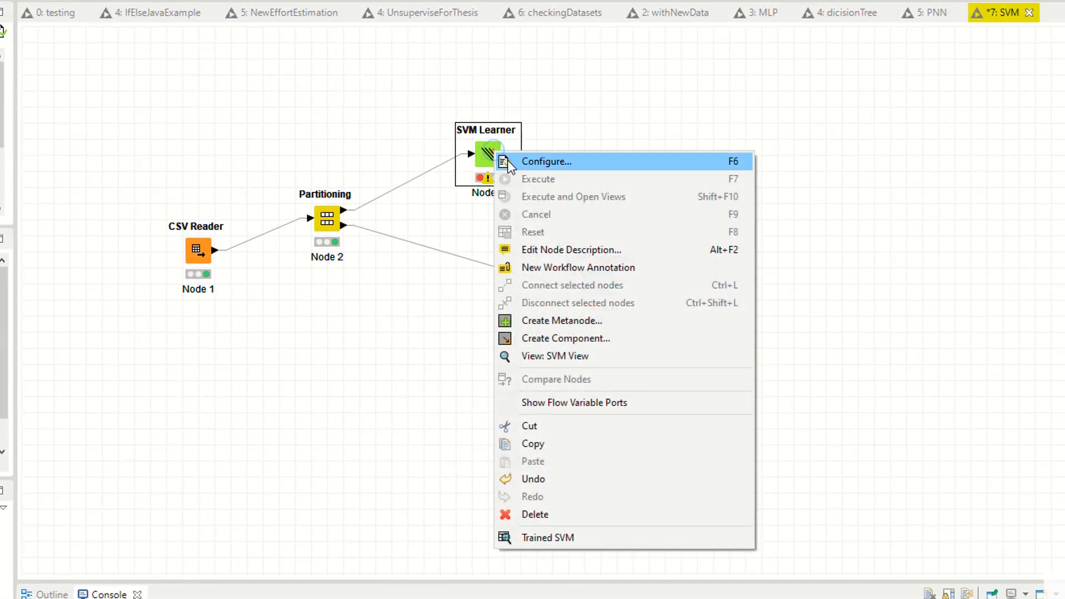
# Set the SVM Learner class column to Cluster, keeping the Polynomial kernel, and apply.
pyautogui.click(507, 161)
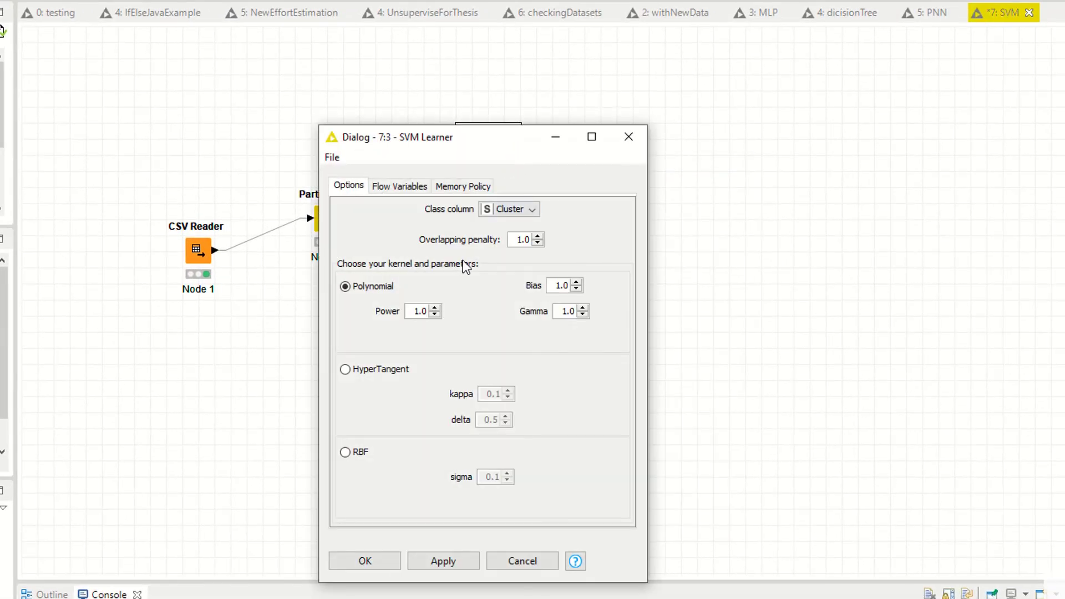
pyautogui.click(508, 210)
pyautogui.click(508, 210)
pyautogui.click(508, 209)
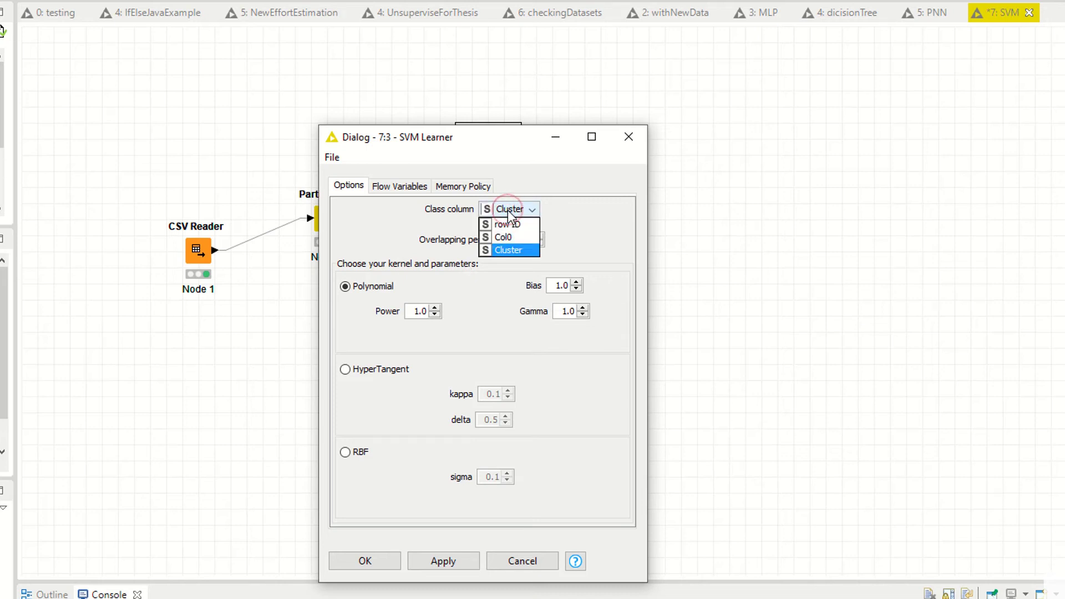
pyautogui.click(511, 251)
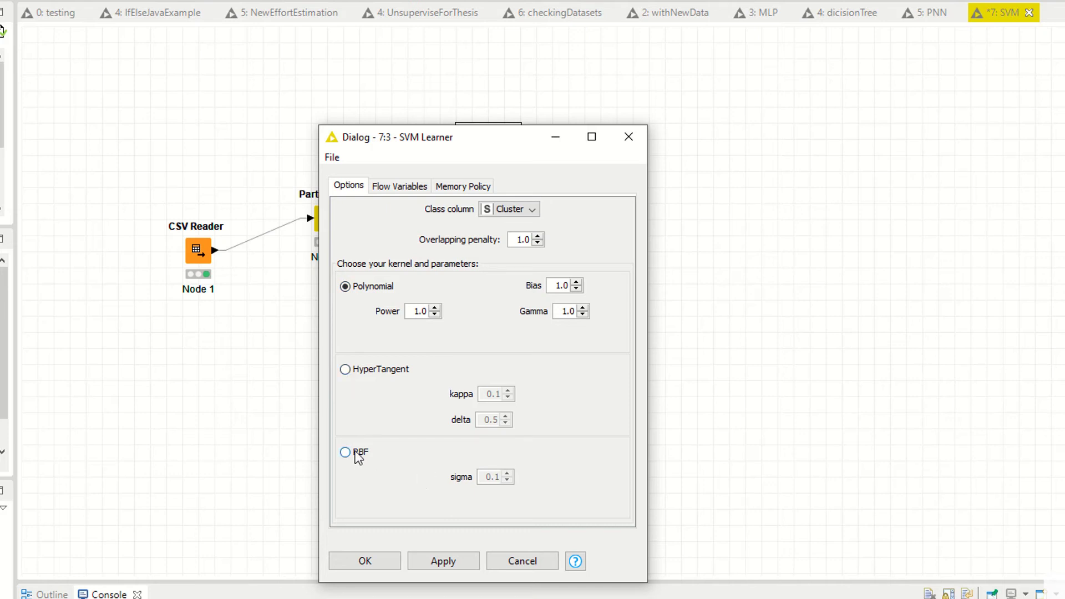
pyautogui.click(451, 561)
pyautogui.click(381, 557)
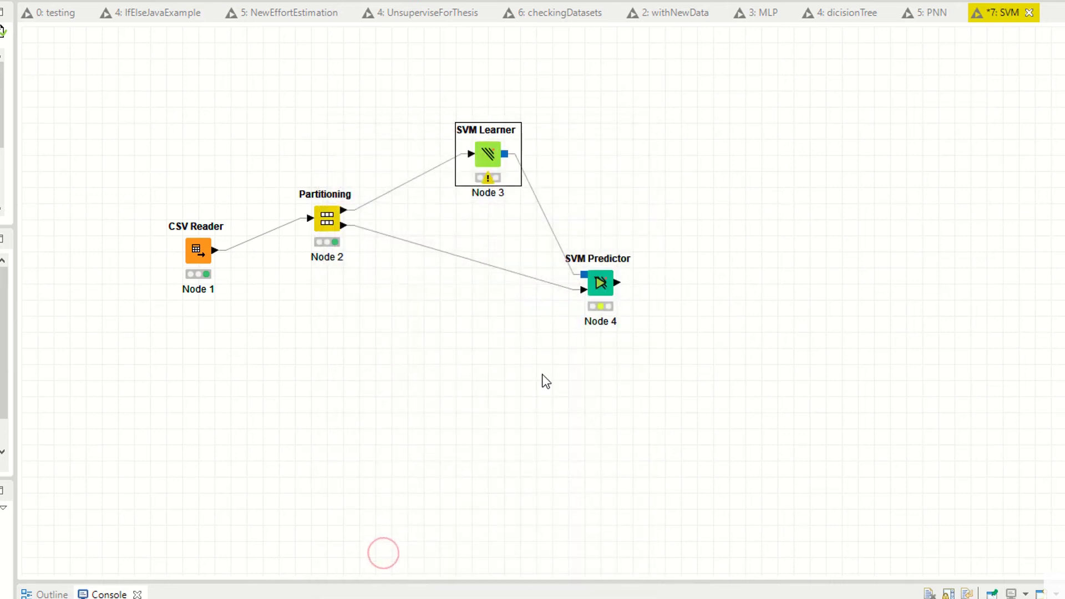
# Apply the SVM Predictor's default settings and execute it.
pyautogui.rightClick(600, 283)
pyautogui.click(630, 292)
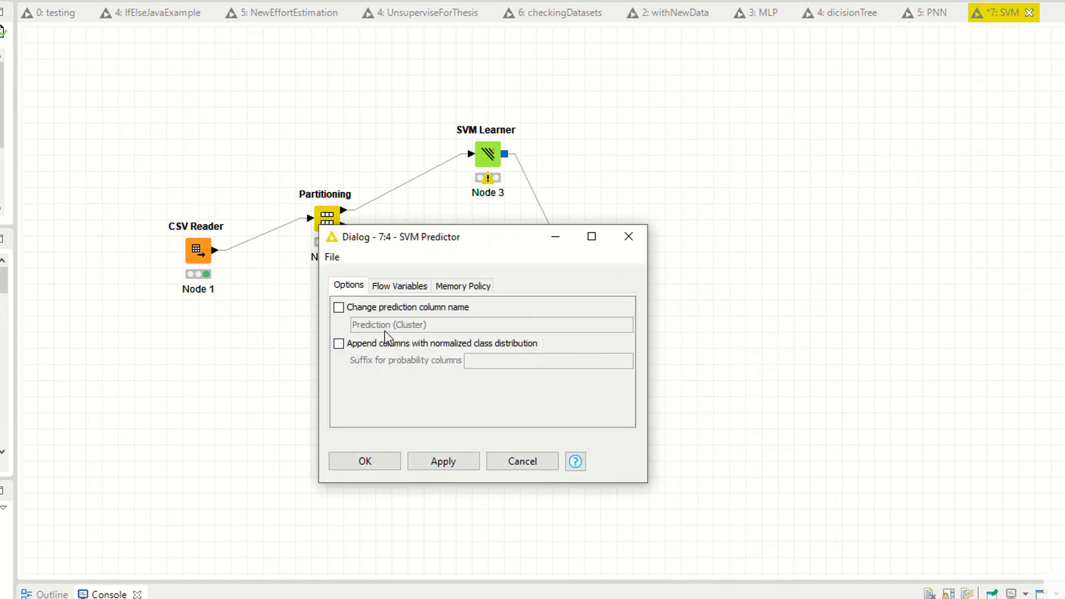
pyautogui.click(438, 459)
pyautogui.click(365, 462)
pyautogui.rightClick(599, 281)
pyautogui.click(644, 308)
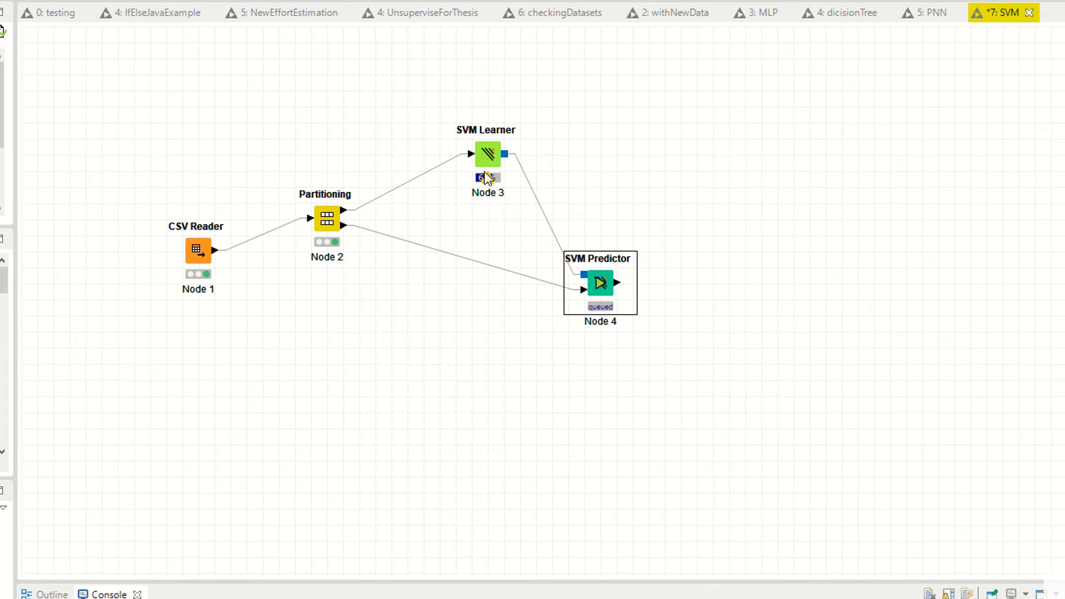
pyautogui.moveTo(487, 177)
# Save the SVM workflow, dismissing the unsaved-execution warnings.
pyautogui.hotkey('ctrl', 's')
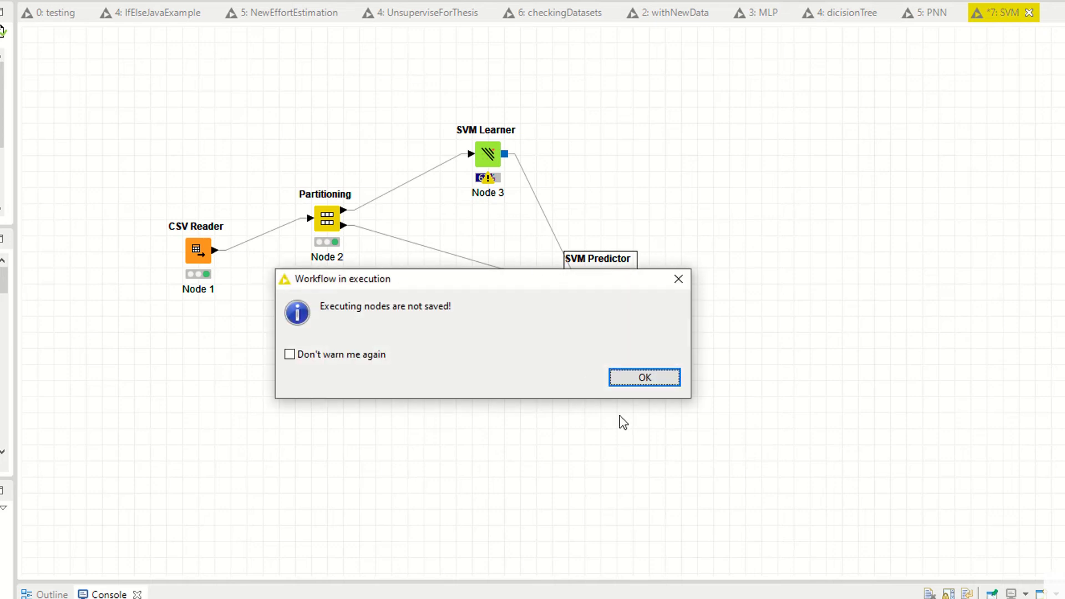
pyautogui.click(646, 377)
pyautogui.hotkey('ctrl', 's')
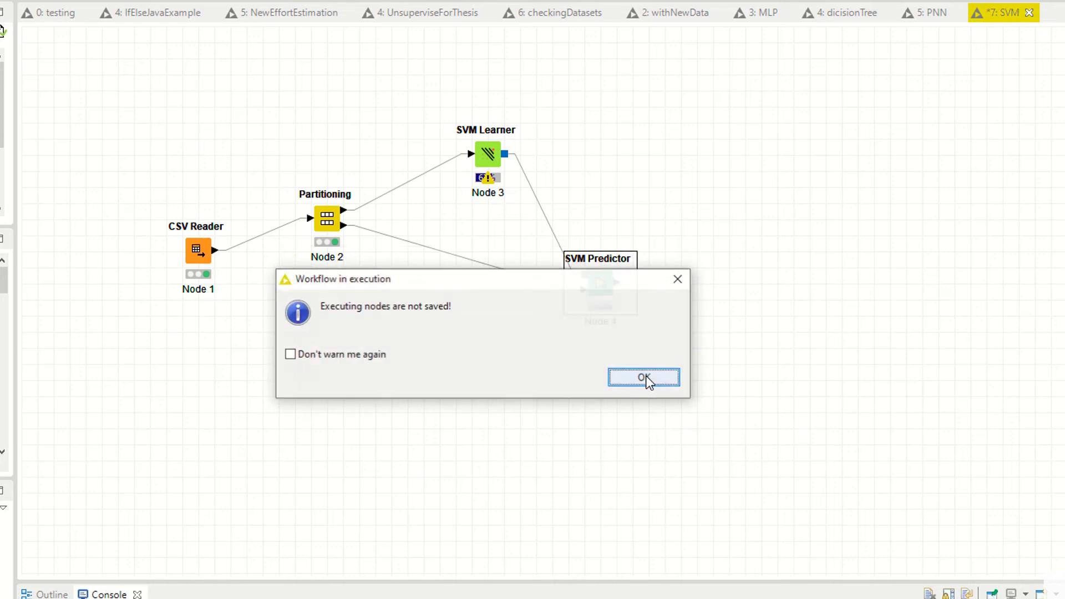
pyautogui.click(647, 378)
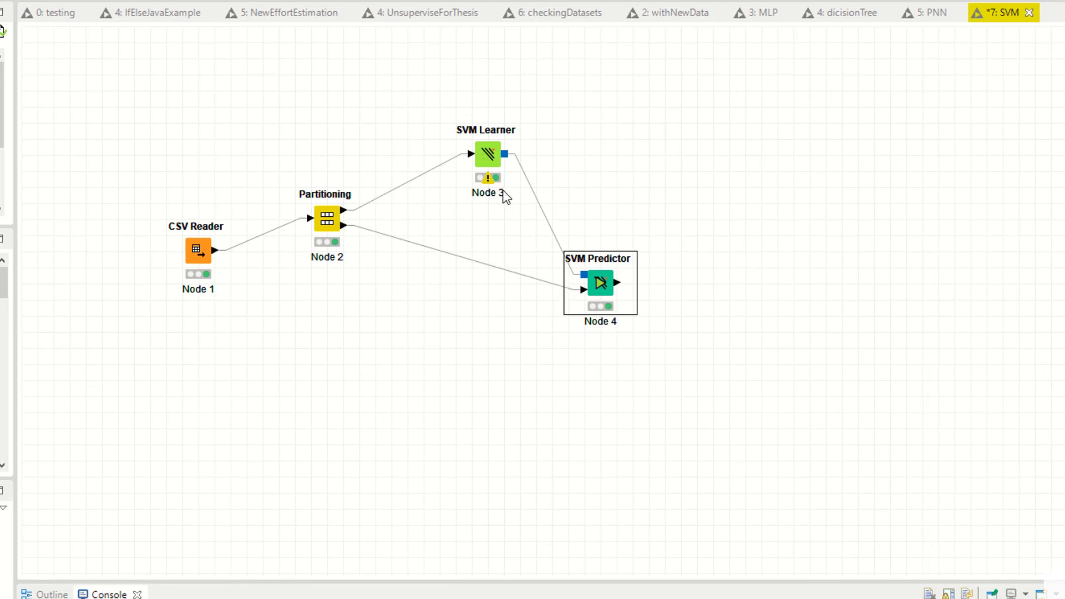
pyautogui.hotkey('ctrl', 's')
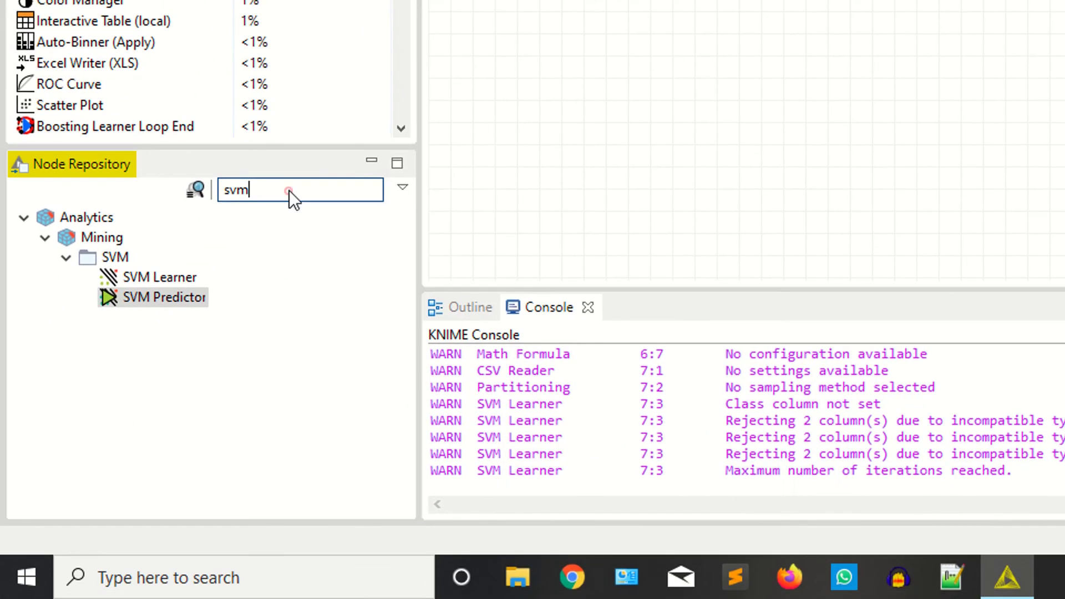
# Place a Scorer node right of SVM Predictor and connect the predictions to it.
pyautogui.click(218, 251)
pyautogui.press('BackSpace')
pyautogui.write('s')
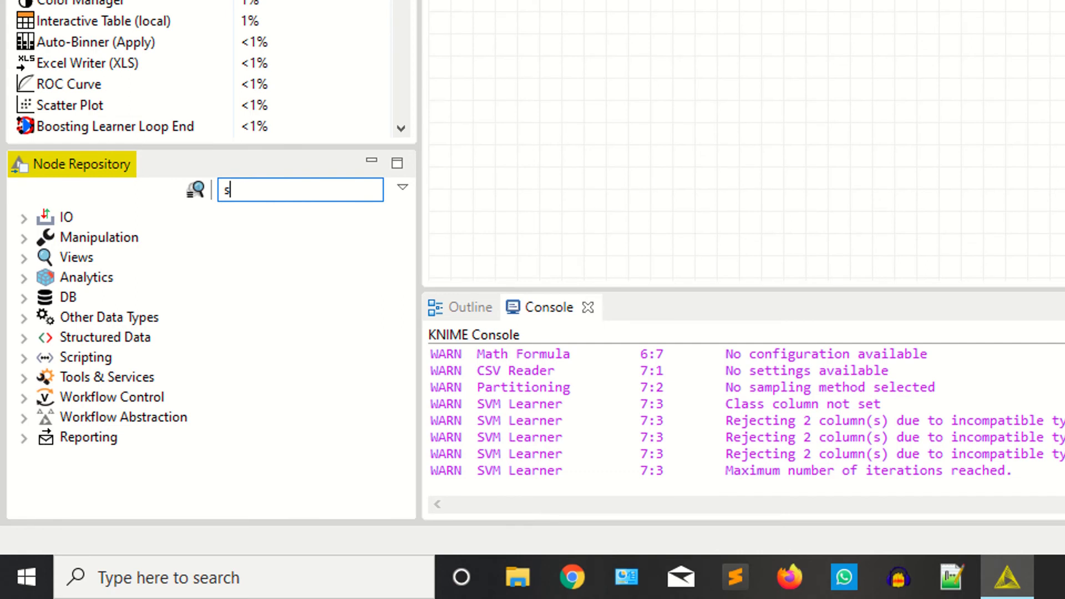
pyautogui.write('chore')
pyautogui.hotkey('ctrl', 'a')
pyautogui.press('BackSpace')
pyautogui.write('score')
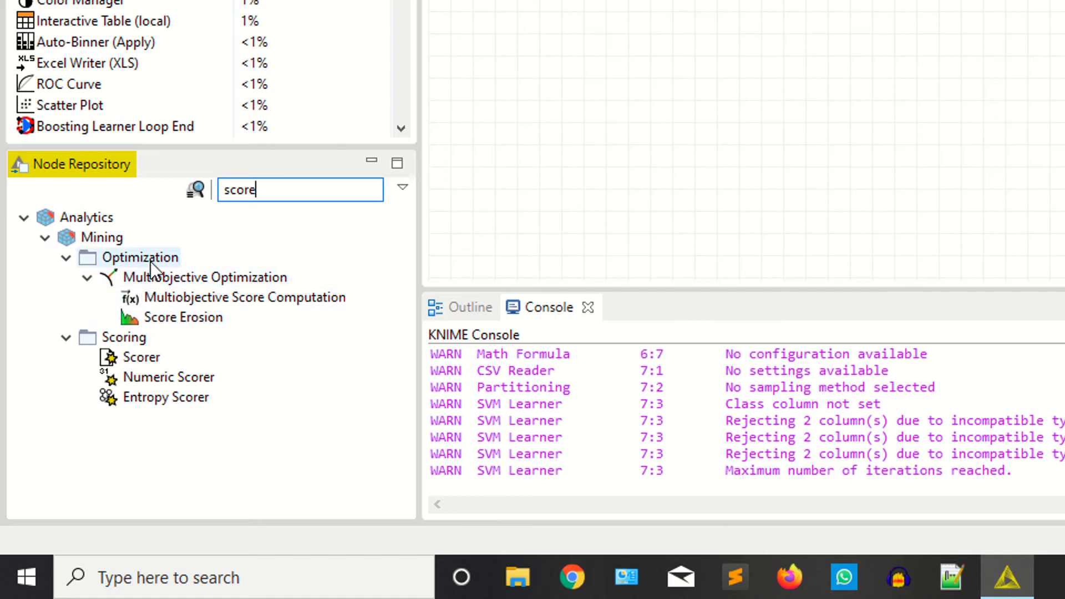
pyautogui.write('r')
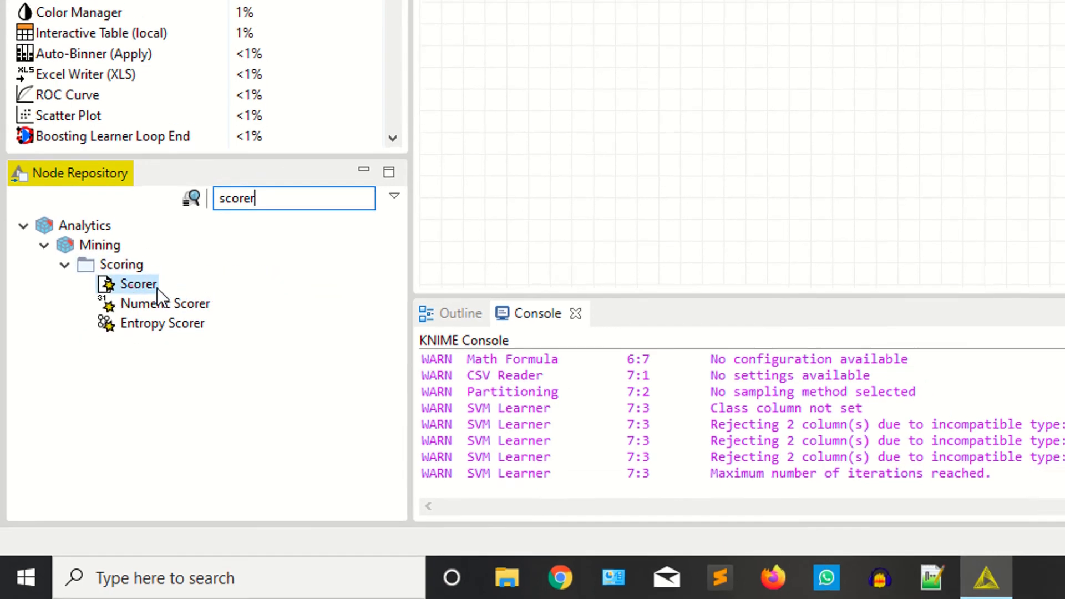
pyautogui.moveTo(143, 277); pyautogui.dragTo(1064, 0)
pyautogui.moveTo(824, 149); pyautogui.dragTo(822, 150)
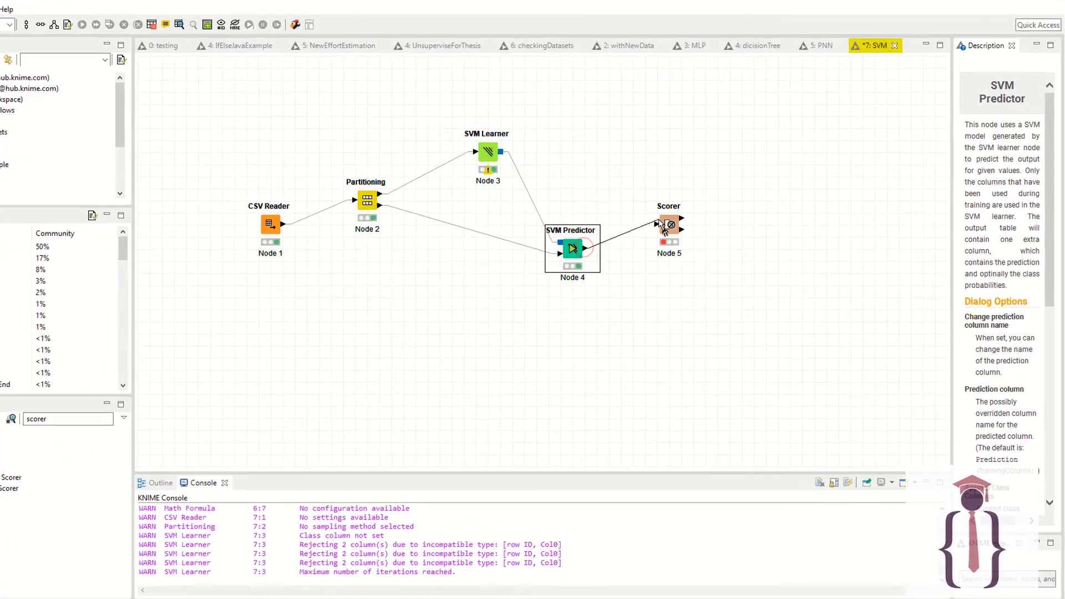
pyautogui.moveTo(526, 264); pyautogui.dragTo(606, 237)
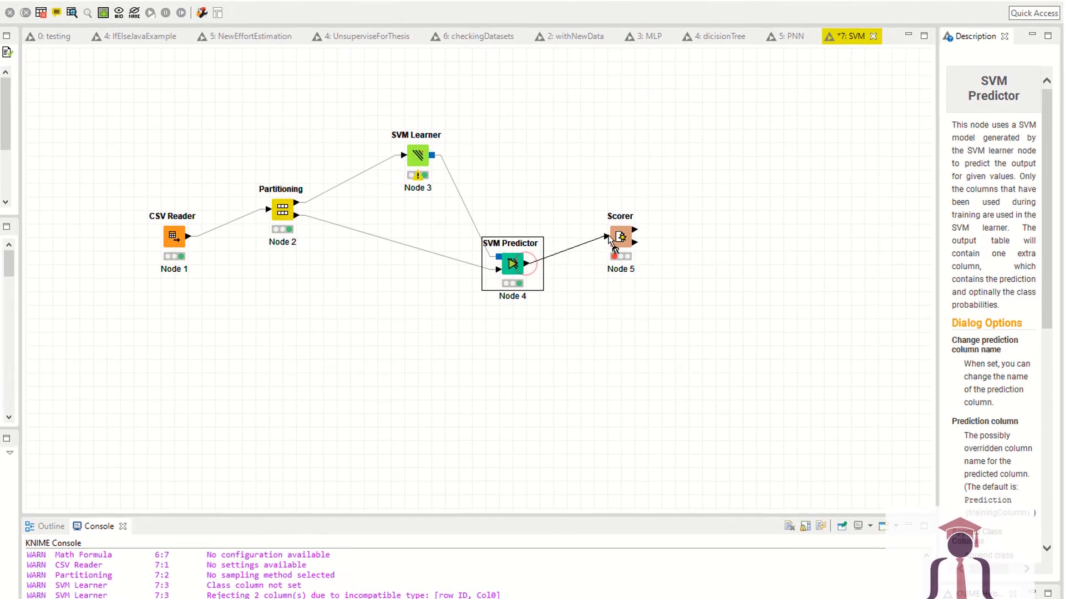
# Configure the Scorer to compare Cluster with Prediction (Cluster) and execute it.
pyautogui.rightClick(616, 232)
pyautogui.click(644, 241)
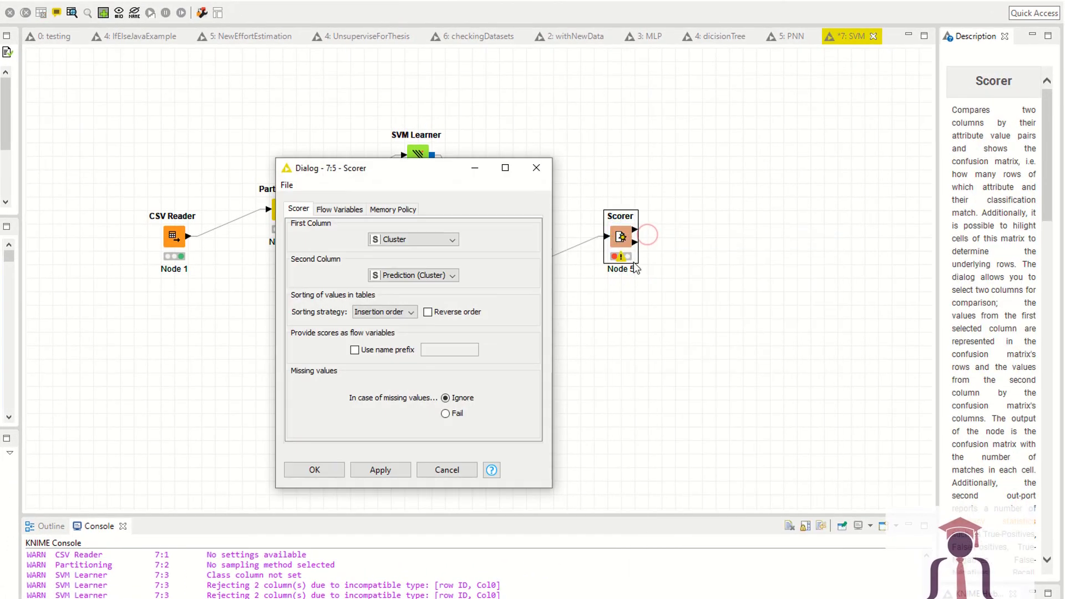
pyautogui.click(379, 470)
pyautogui.click(315, 470)
pyautogui.rightClick(610, 229)
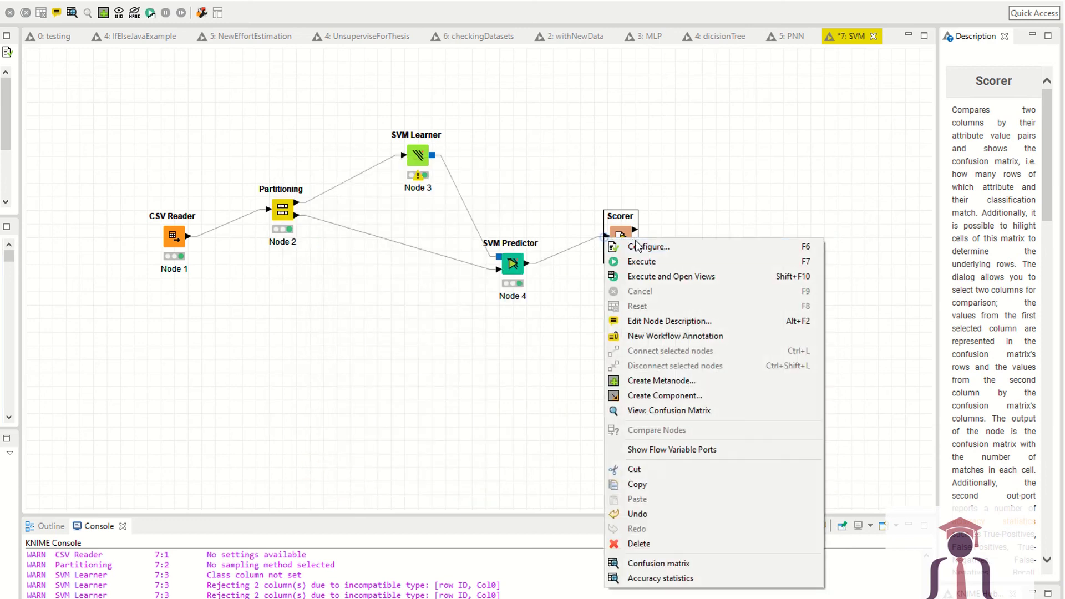
pyautogui.click(634, 261)
# Check the confusion matrix showing 100% accuracy (20 of 20 correct), then save.
pyautogui.rightClick(622, 237)
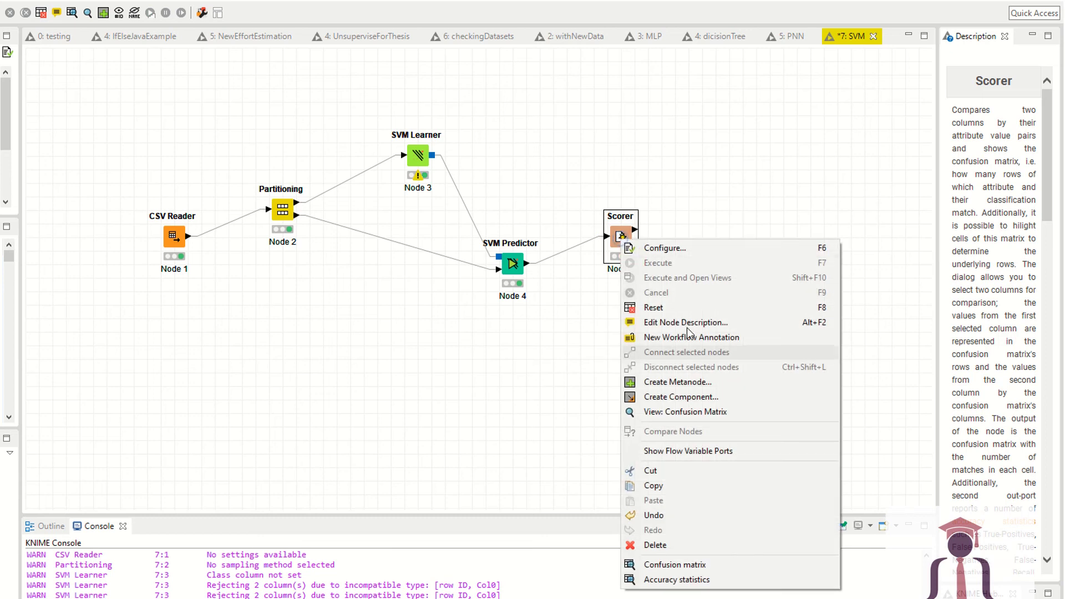
pyautogui.click(693, 416)
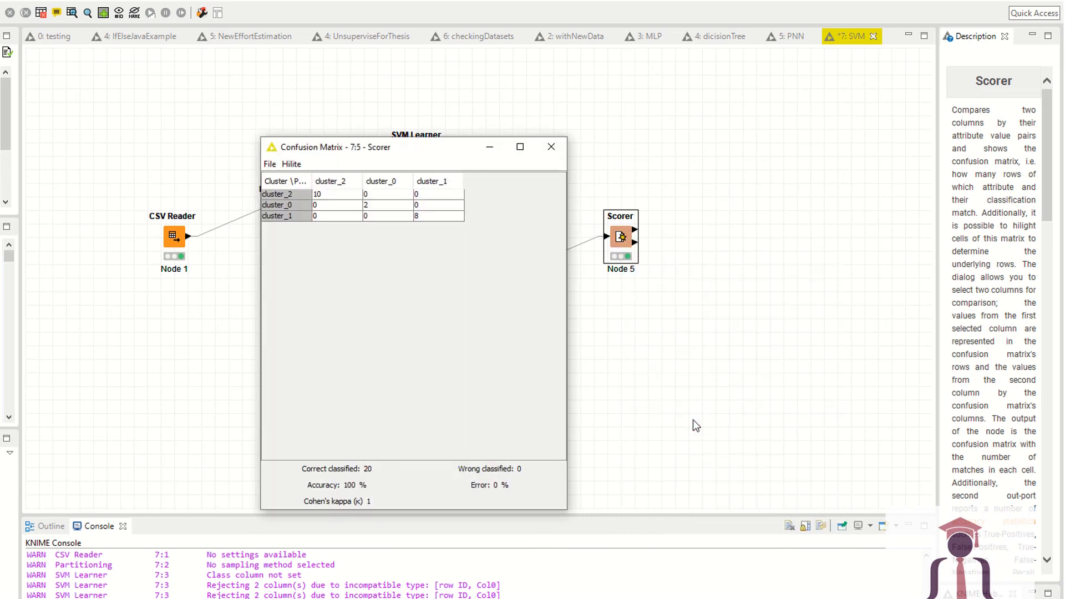
pyautogui.moveTo(405, 153); pyautogui.dragTo(668, 101)
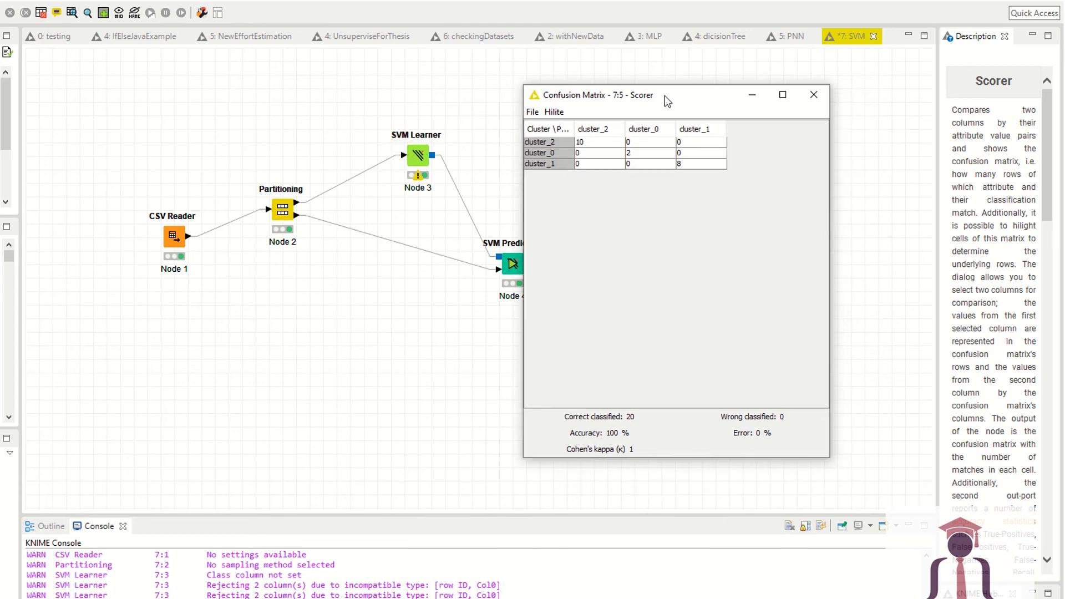
pyautogui.click(814, 95)
pyautogui.hotkey('ctrl', 's')
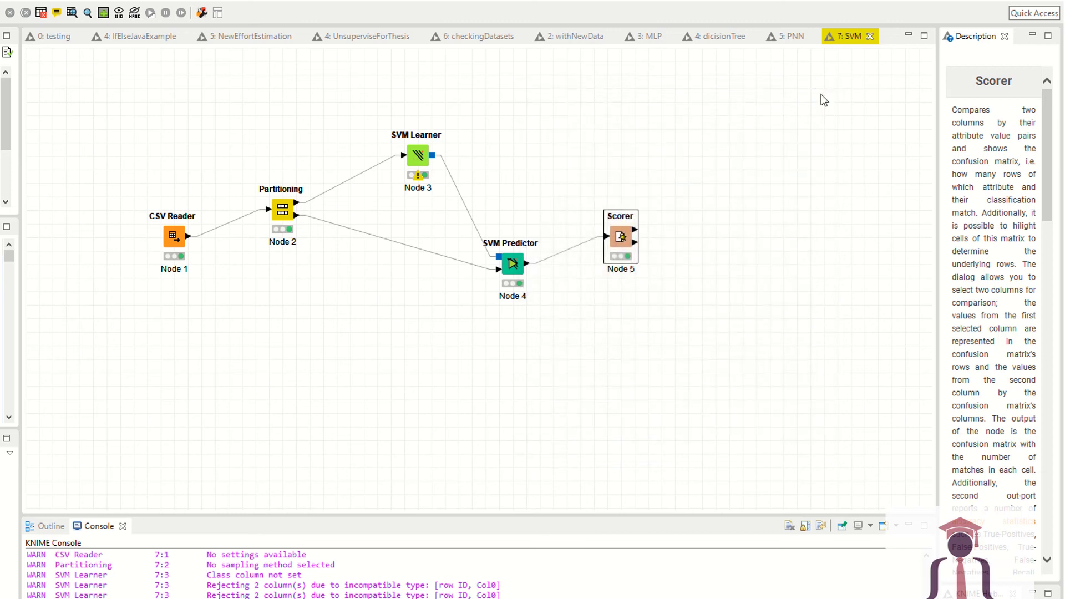
# View the PNN workflow's Scorer confusion matrix showing 95% accuracy.
pyautogui.click(798, 36)
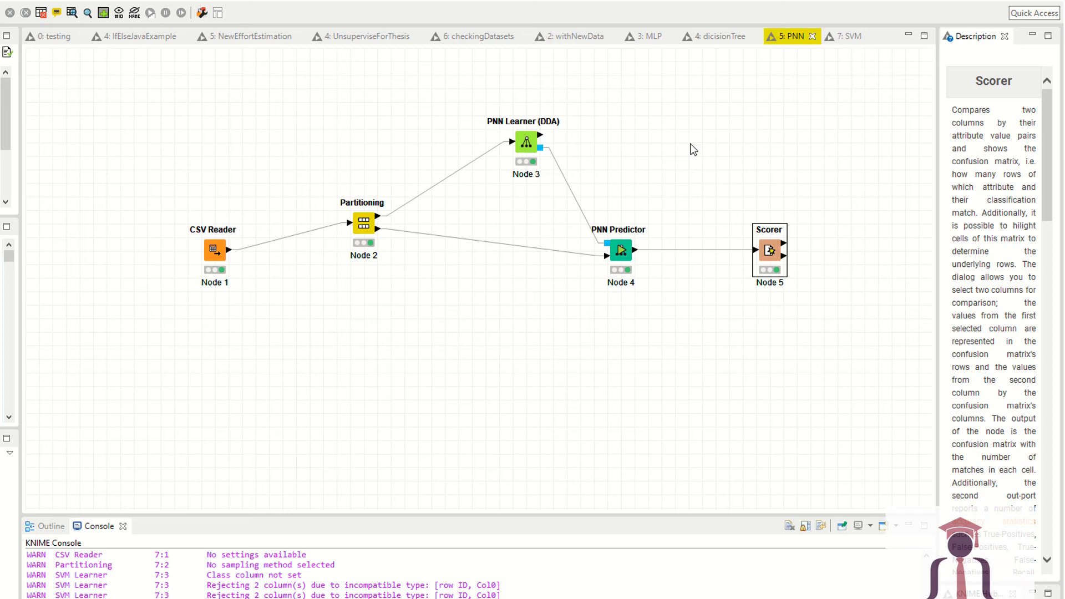
pyautogui.rightClick(767, 252)
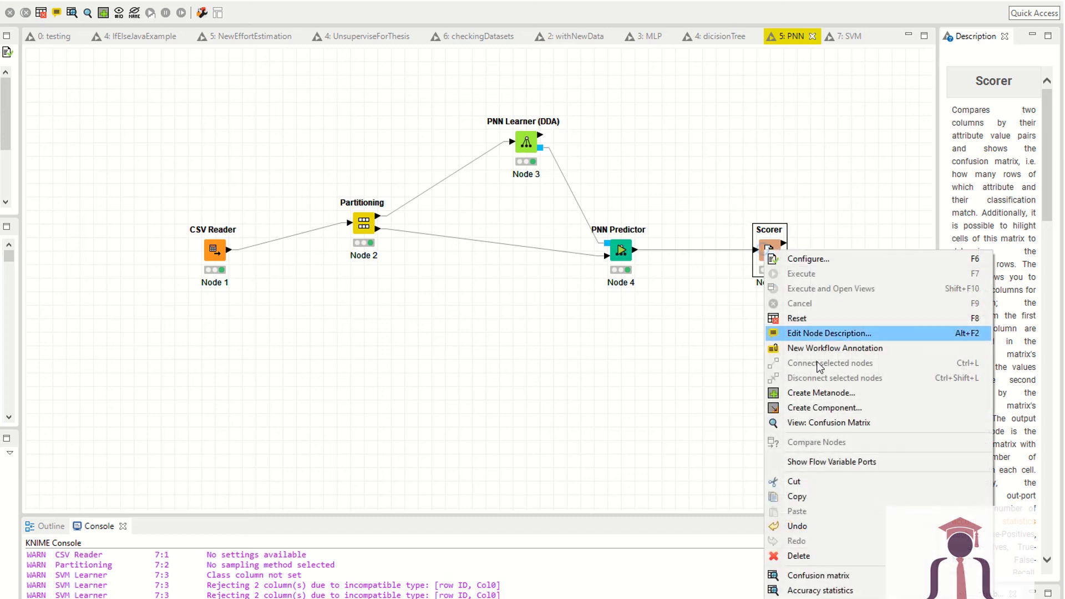
pyautogui.click(850, 423)
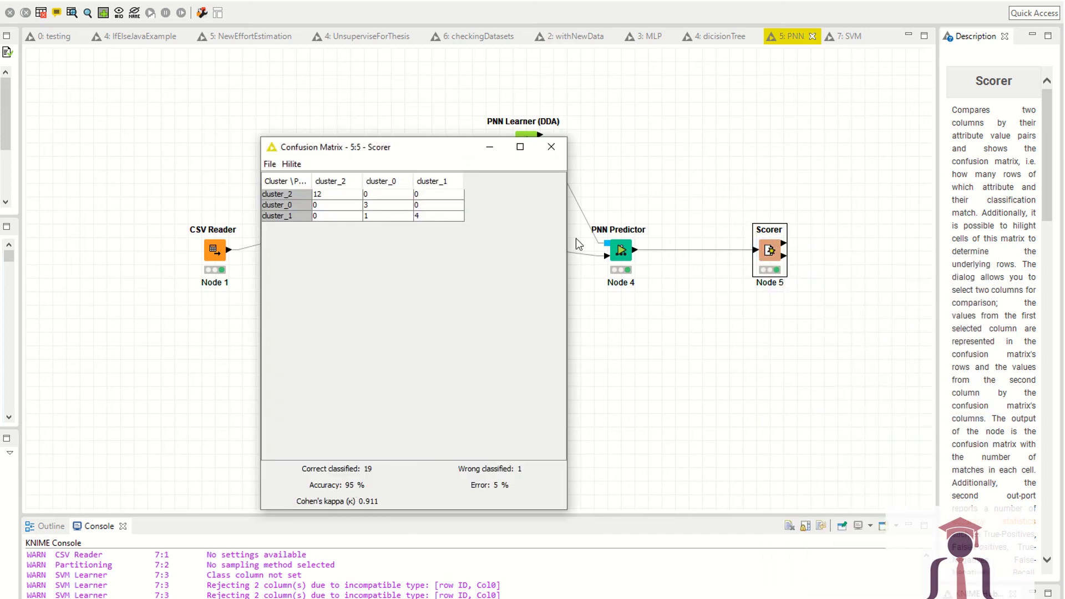
pyautogui.click(551, 147)
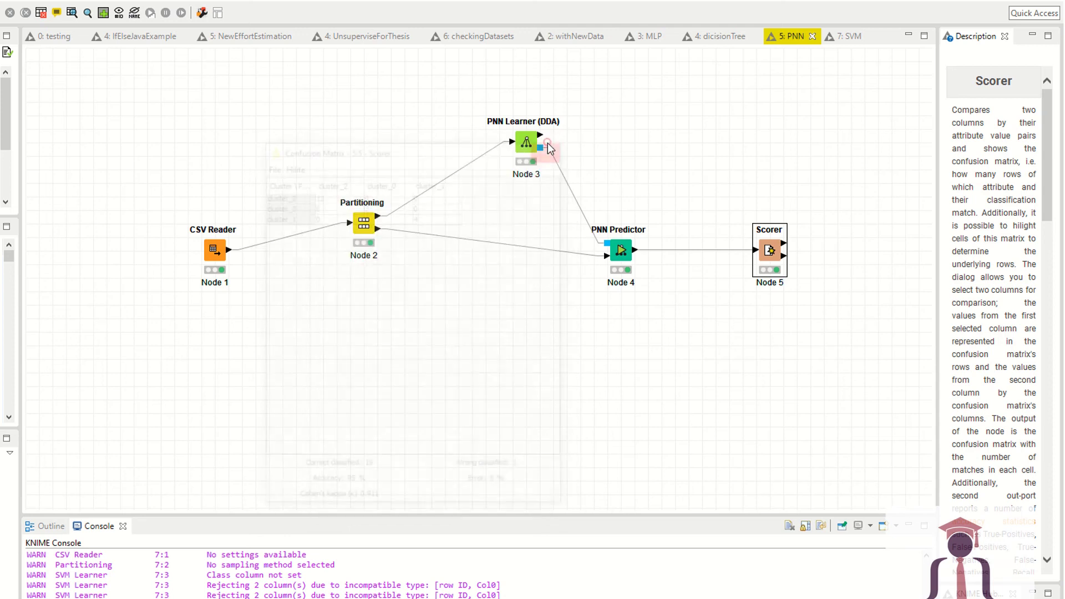
# View the MLP workflow's Scorer confusion matrix showing 35% accuracy.
pyautogui.click(653, 36)
pyautogui.rightClick(716, 210)
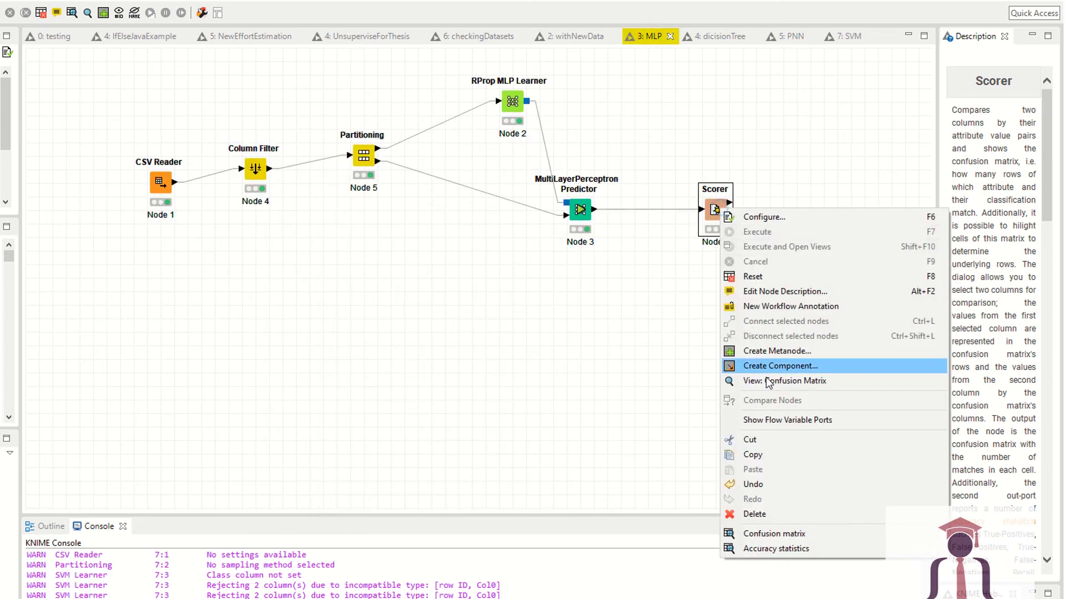
pyautogui.click(784, 380)
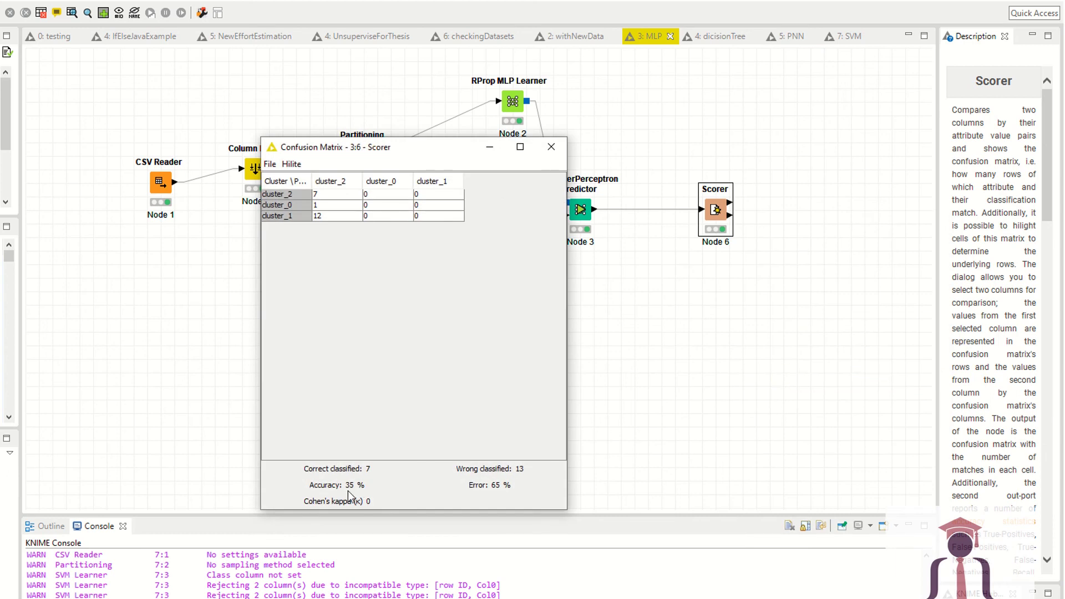
pyautogui.click(548, 146)
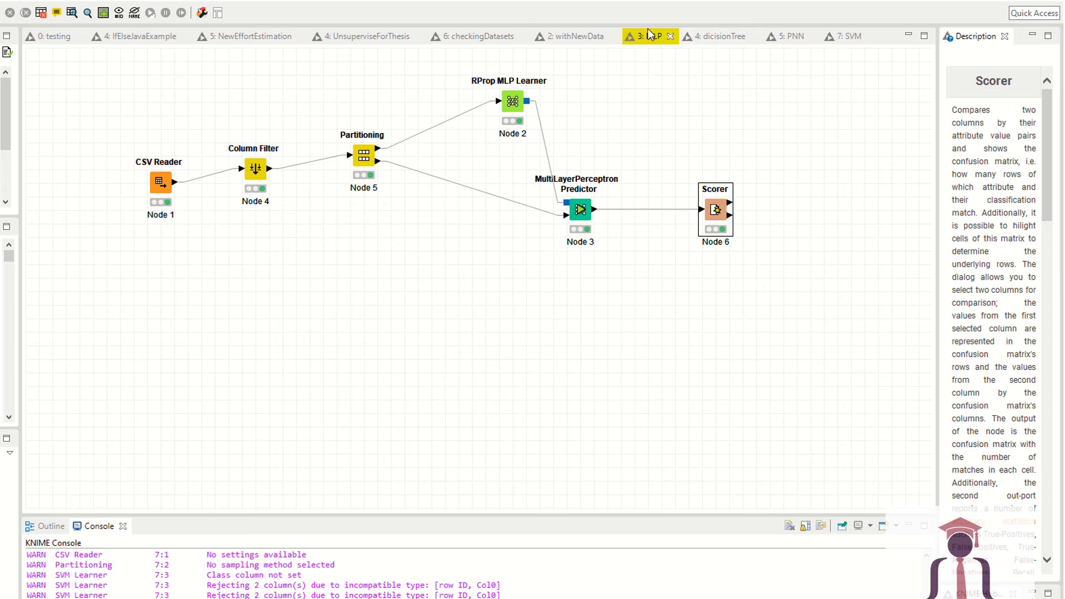
# Switch to the dicisionTree workflow and look at its Scorer node's options.
pyautogui.click(722, 38)
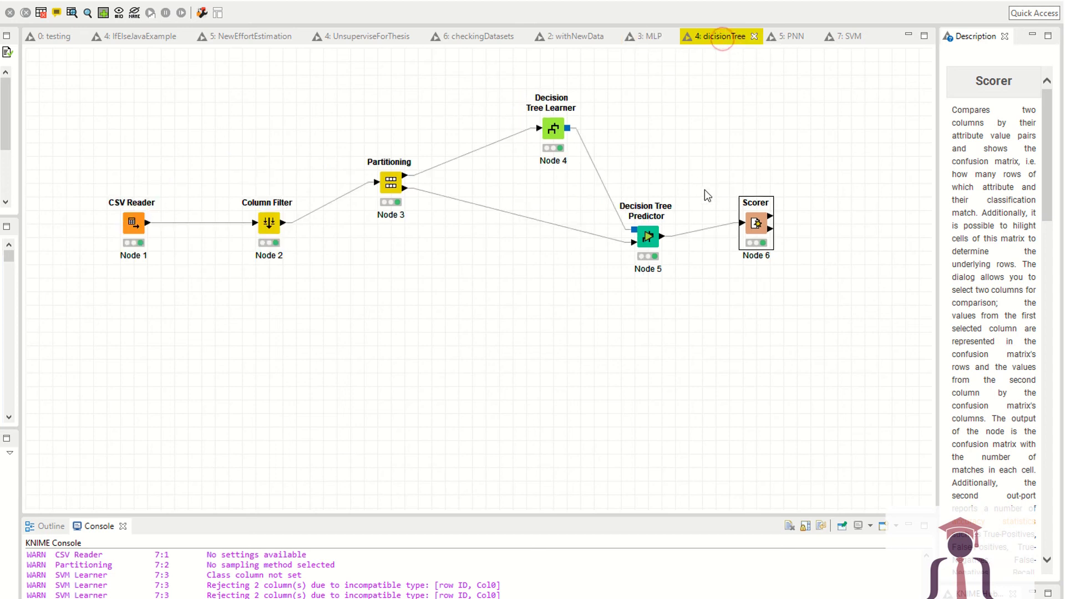
pyautogui.rightClick(749, 220)
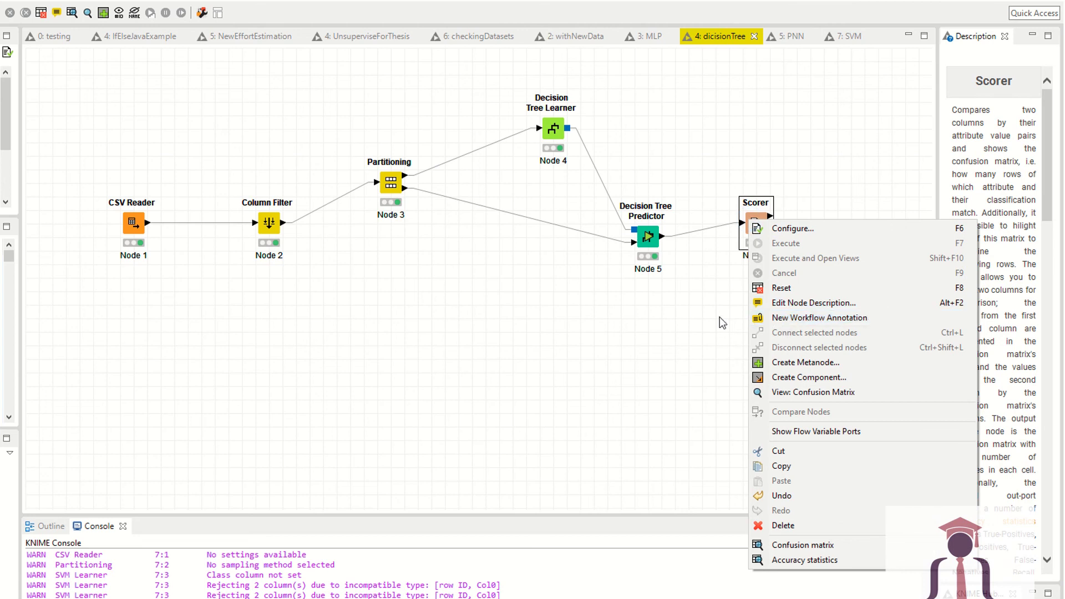
pyautogui.click(720, 317)
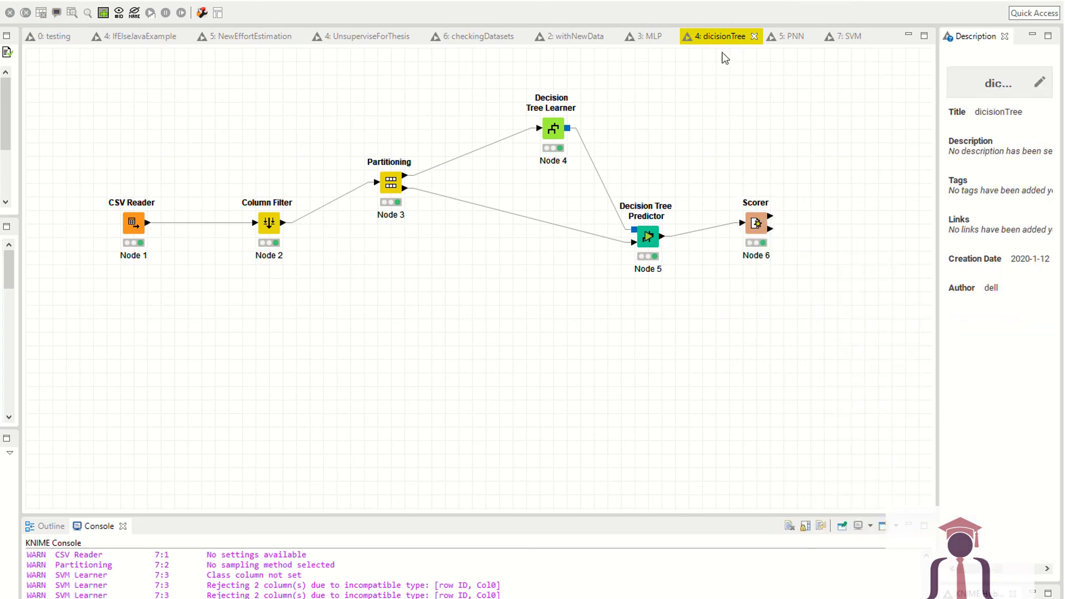